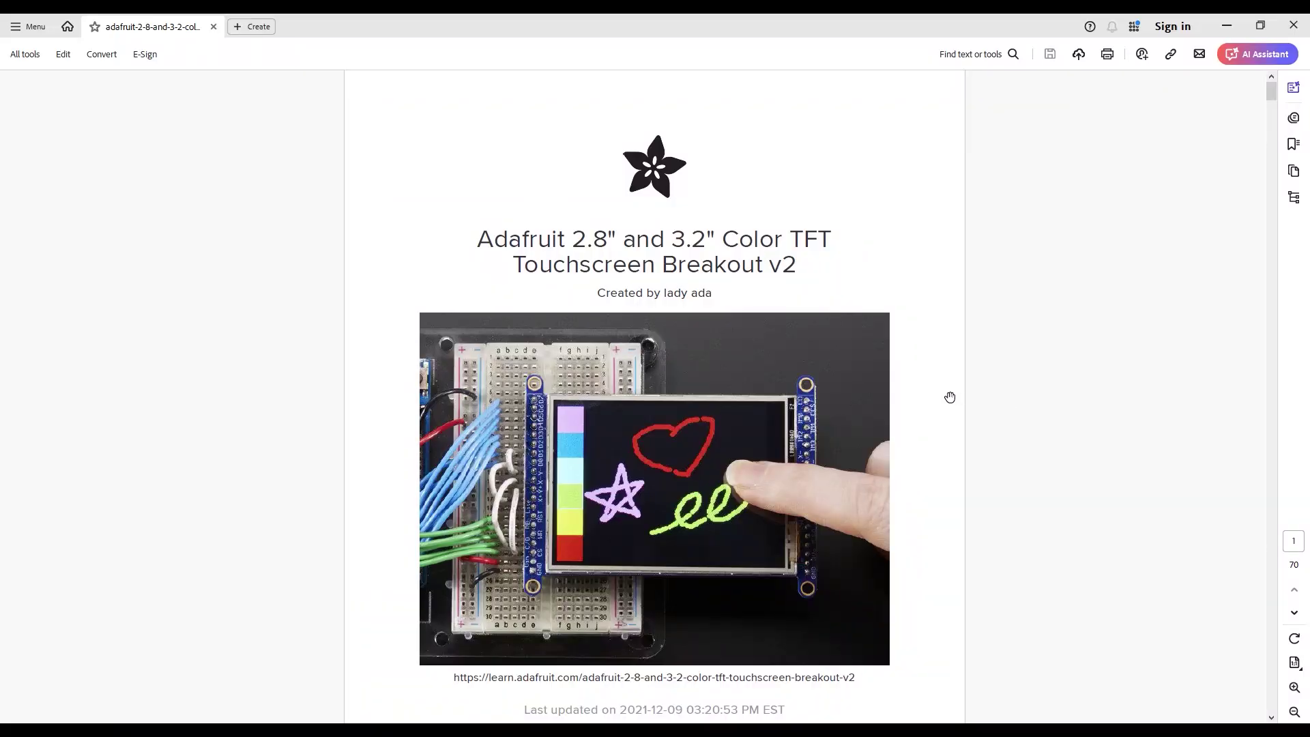
- Jump to page 33 and pan down to the Capacitive Touchscreen heading
drag(1019, 529, 1012, 483)
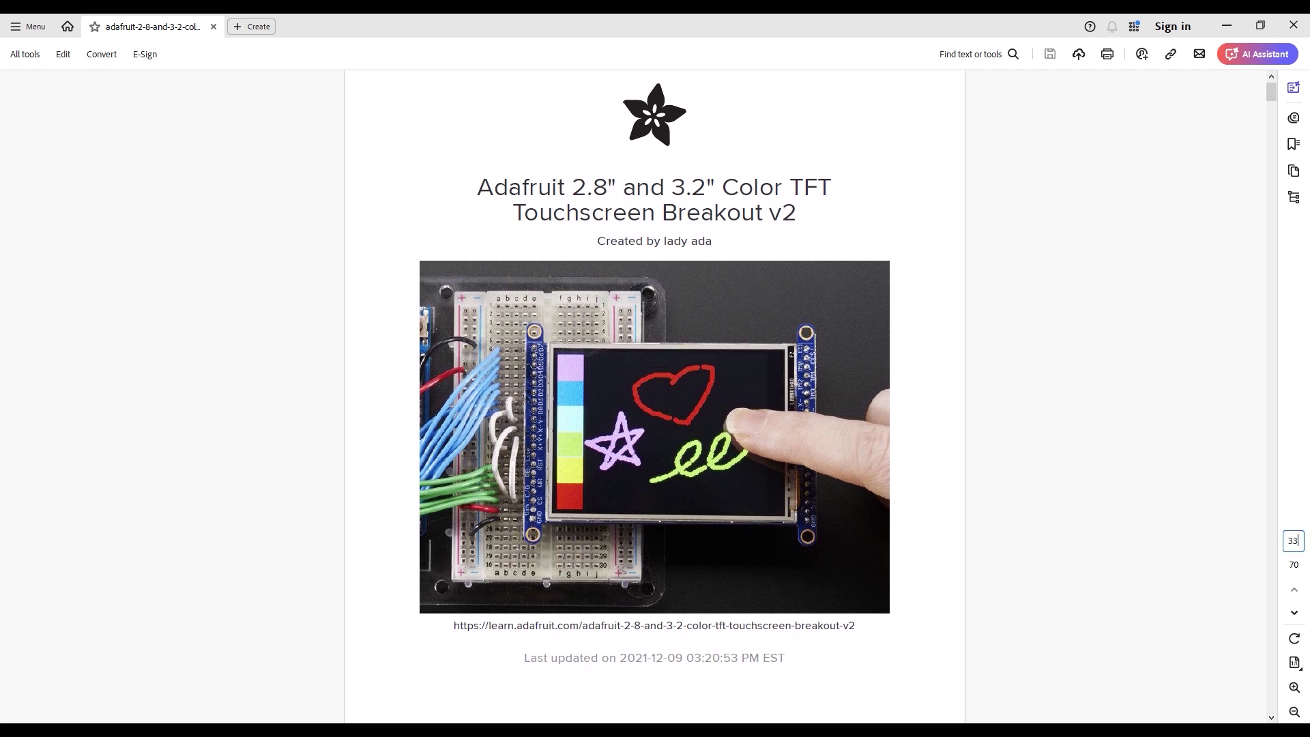
key(Return)
drag(885, 519, 903, 425)
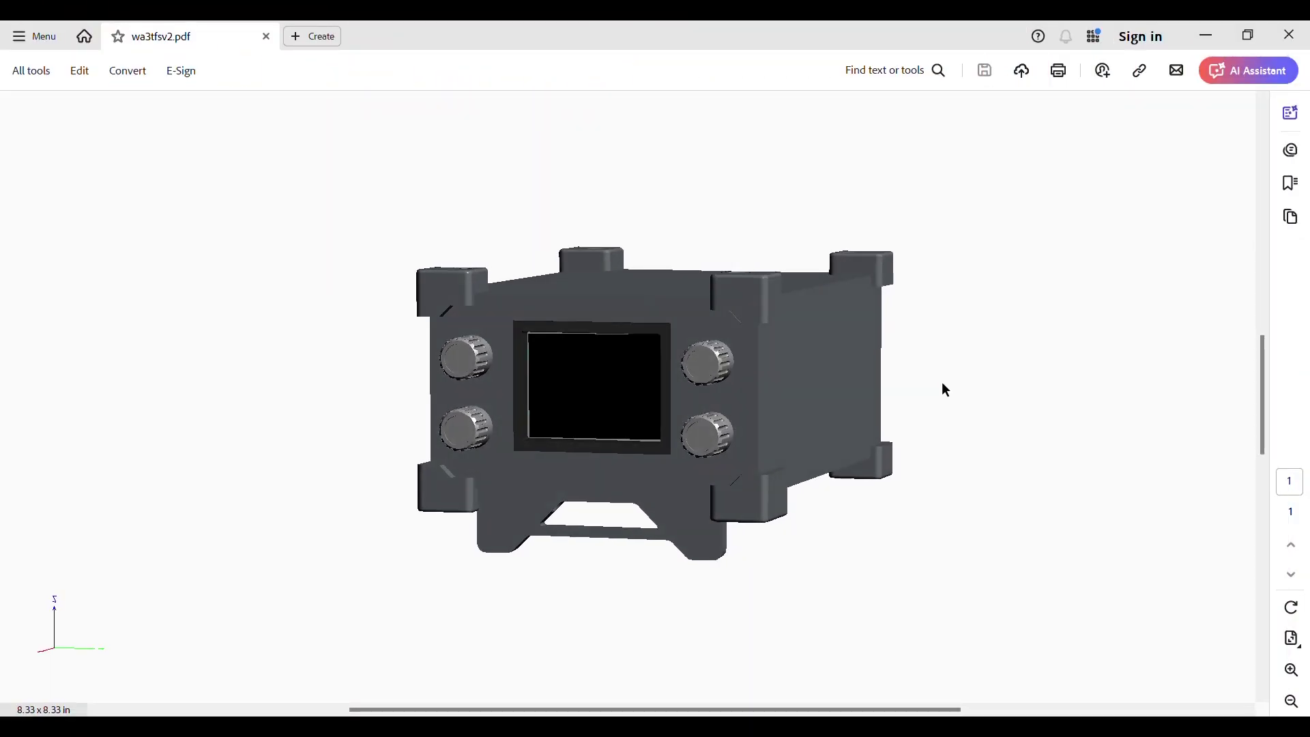
- Orbit the case and highlight the display screen part, then deselect it
drag(945, 390, 752, 395)
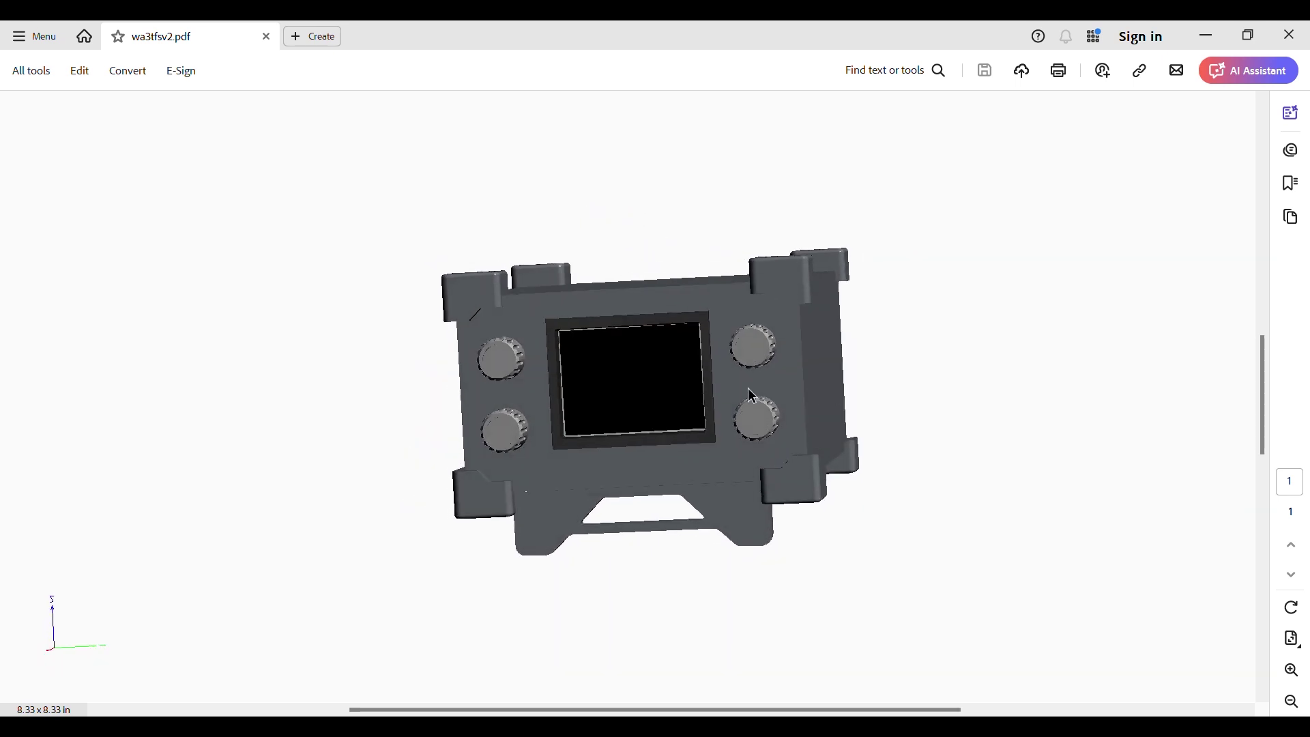
click(653, 390)
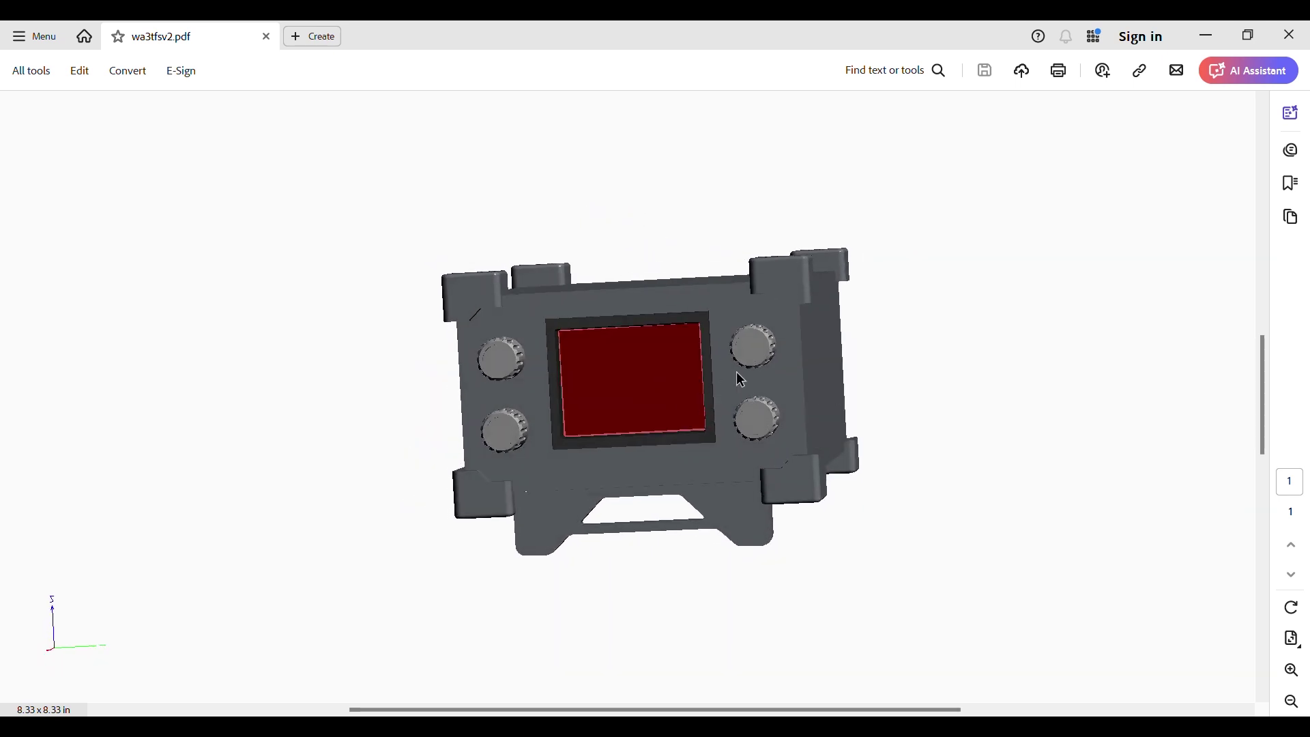
drag(925, 367, 936, 445)
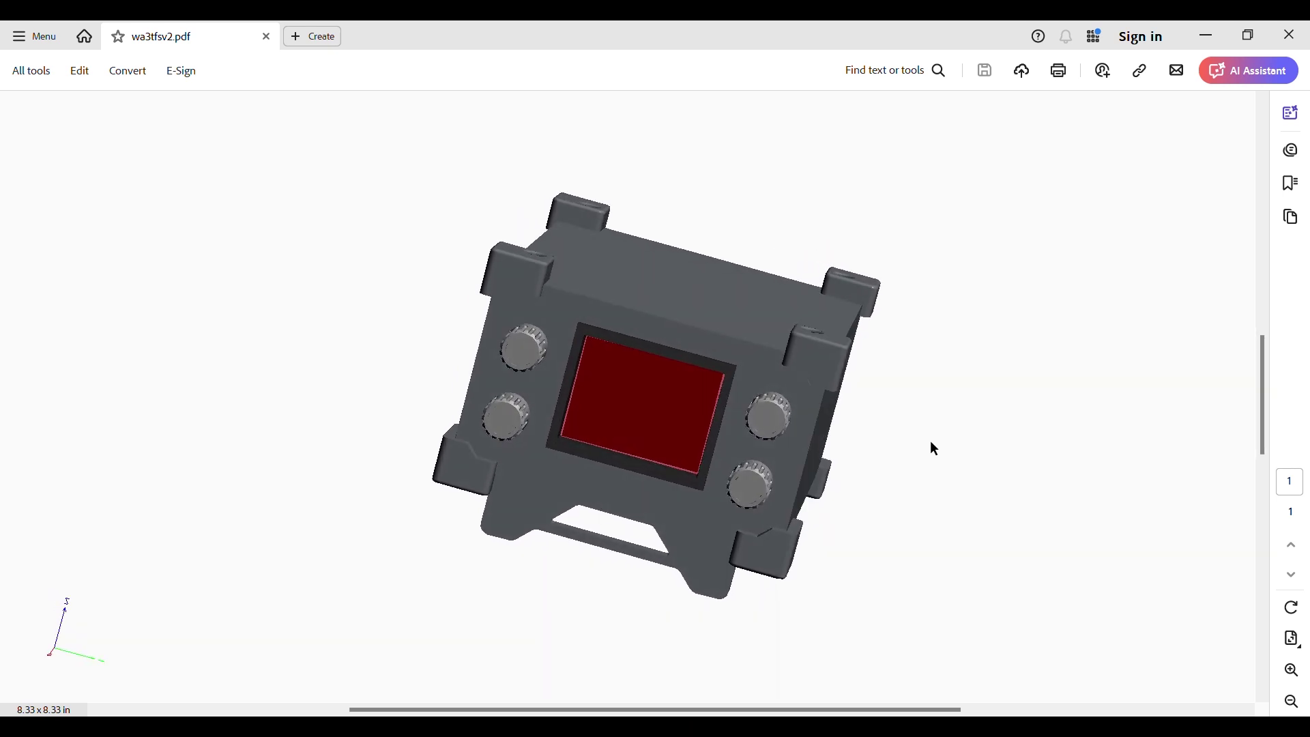
click(934, 448)
- Face the front panel, highlight each of the four knobs, then deselect
drag(903, 466, 926, 430)
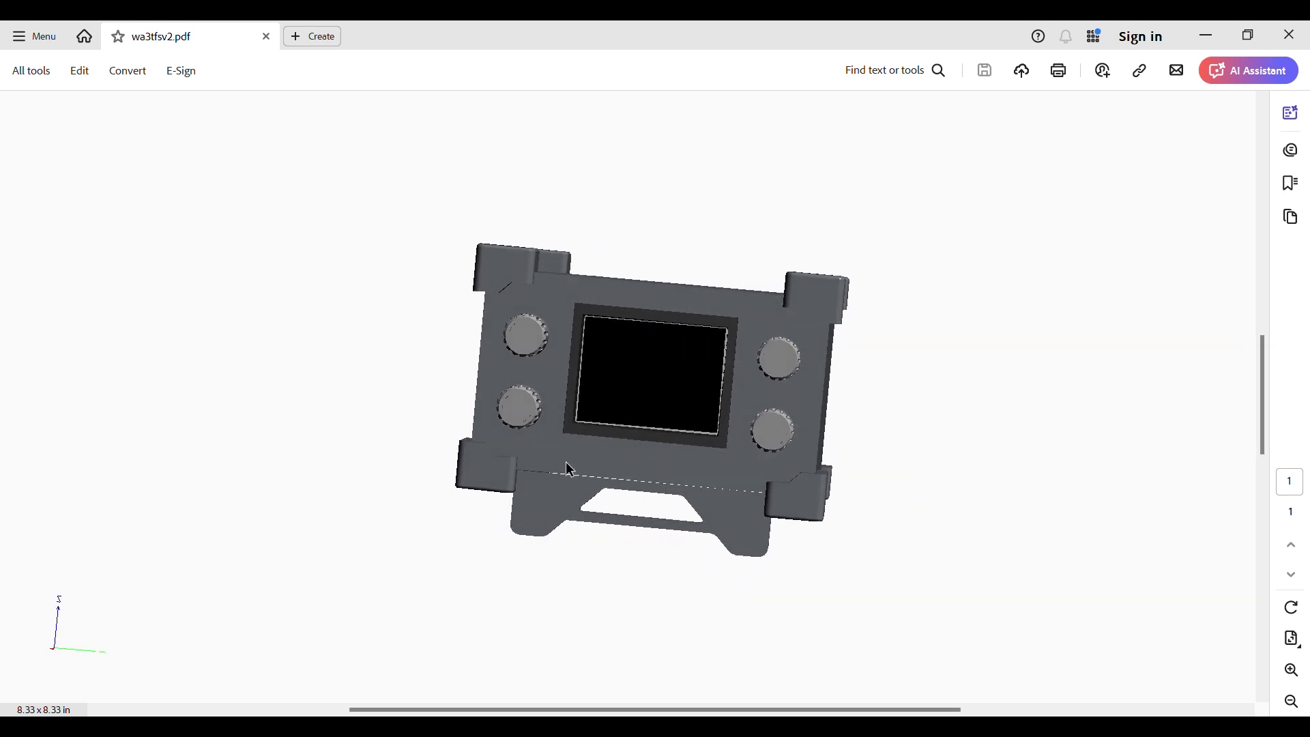
click(528, 422)
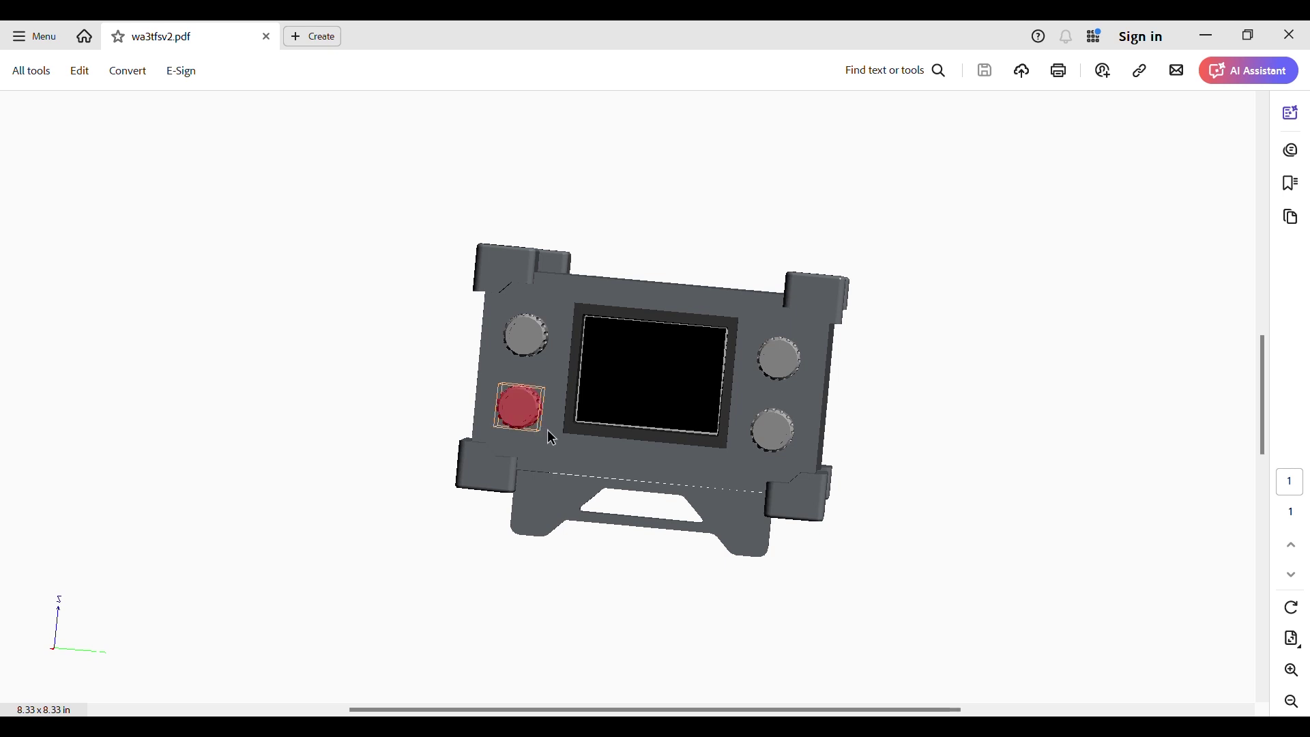
click(773, 437)
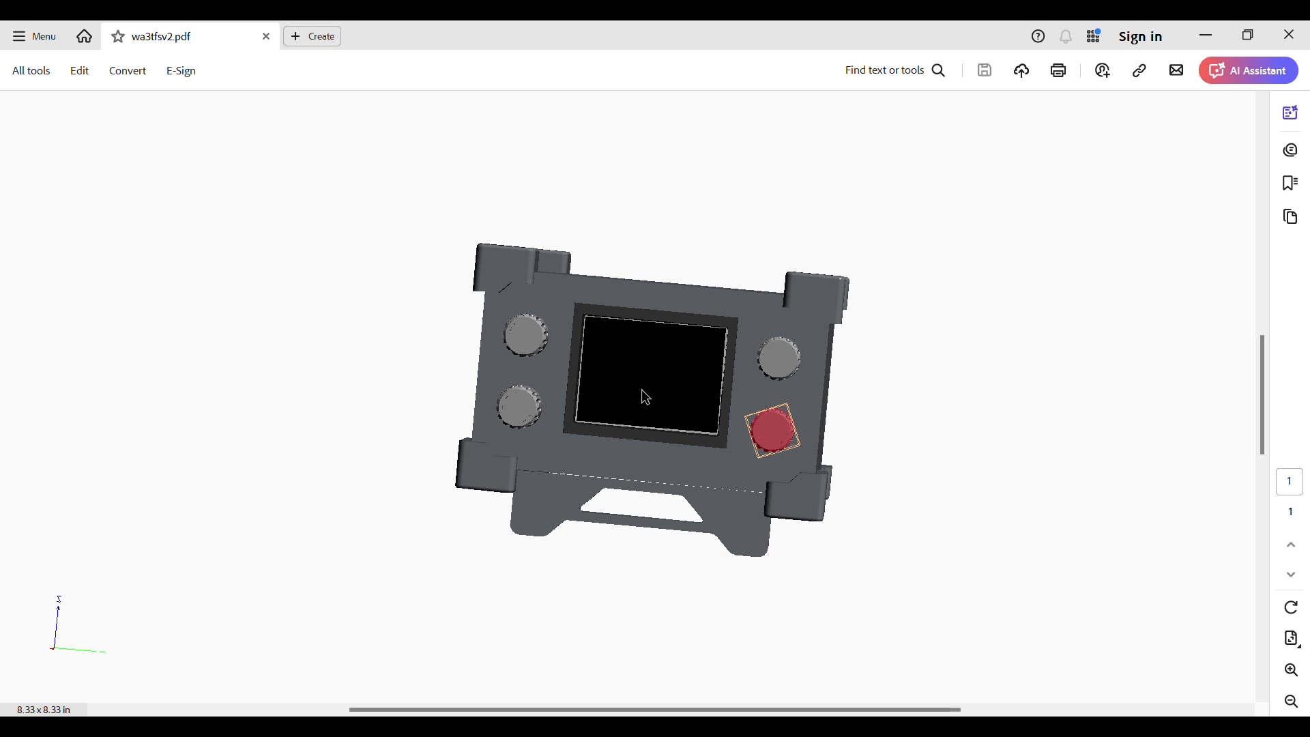
click(529, 340)
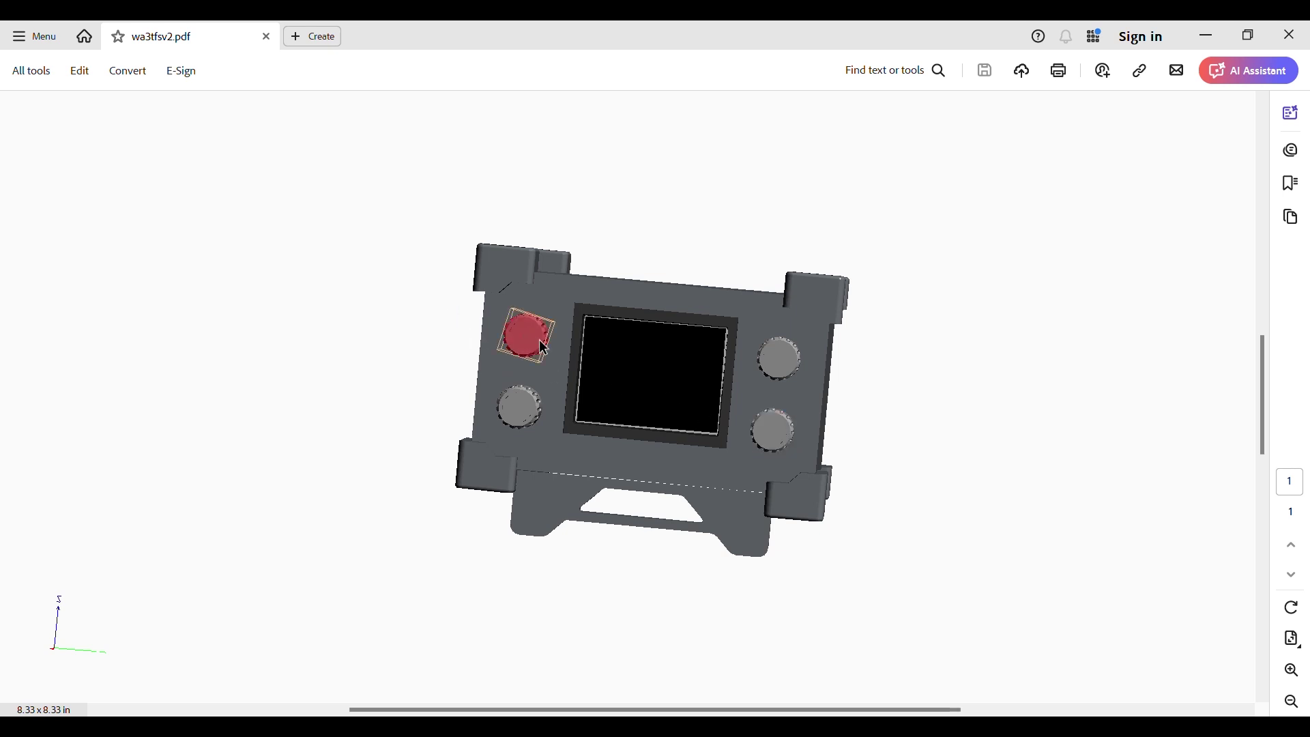
click(793, 364)
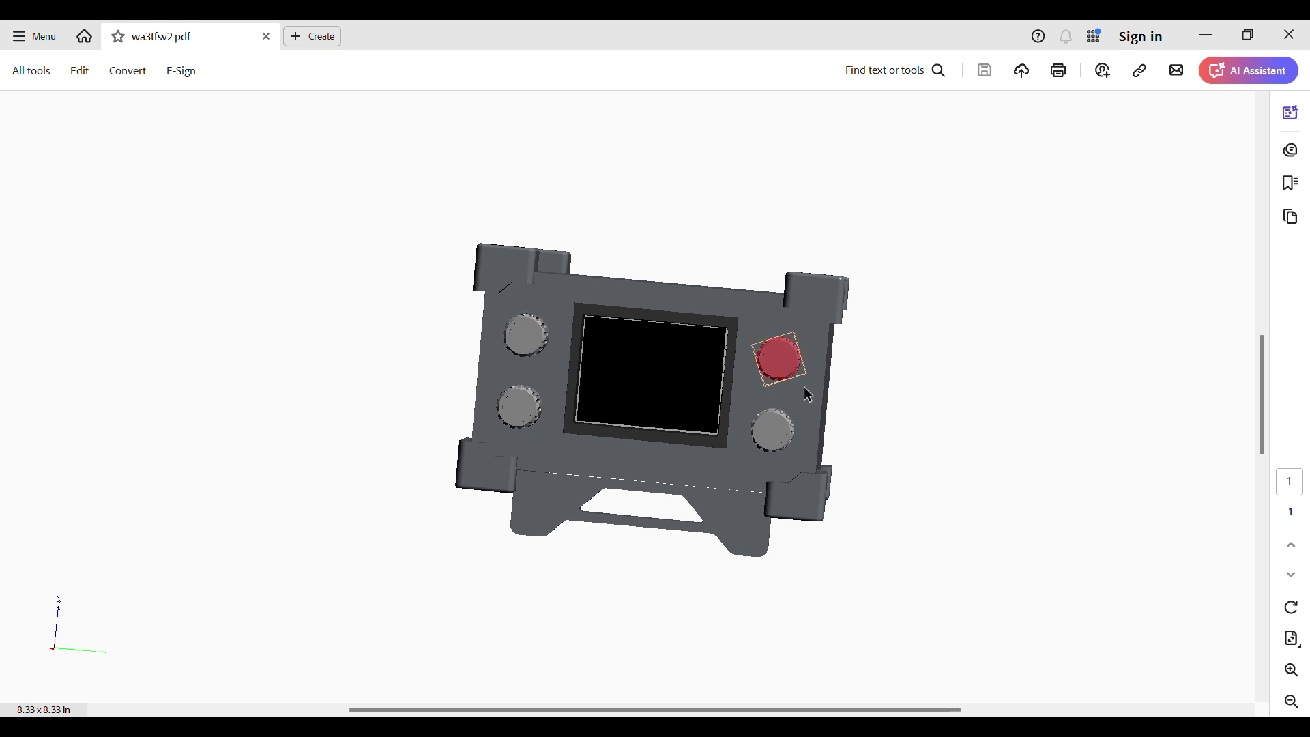
click(868, 400)
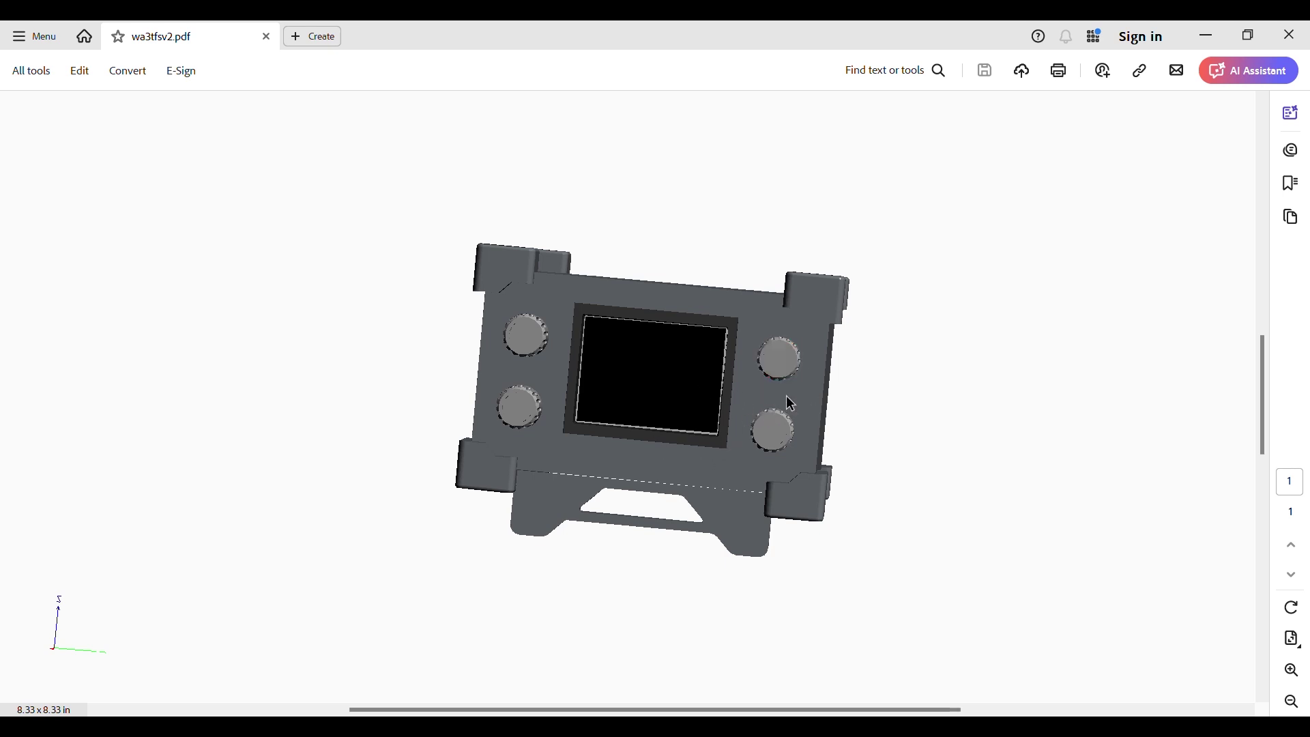
drag(802, 382, 704, 409)
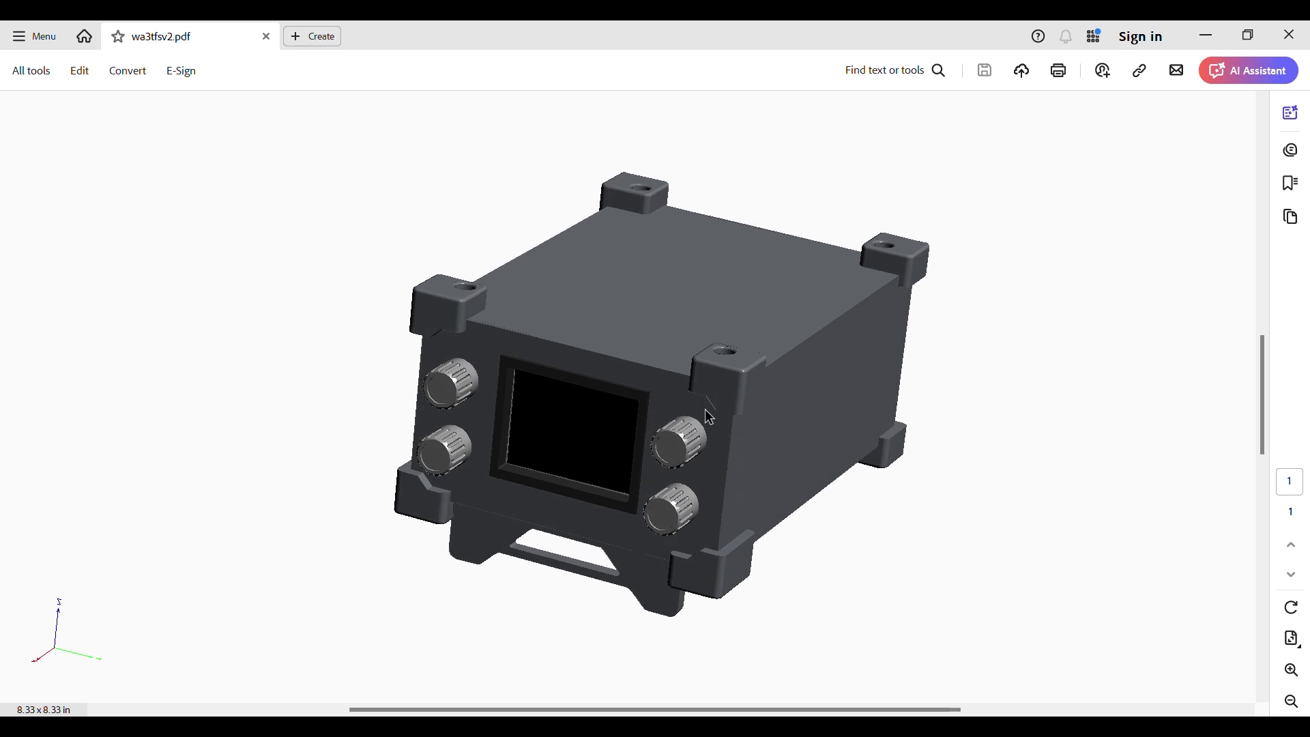
- Highlight each corner block and foot of the case in turn, then deselect
click(457, 311)
click(643, 204)
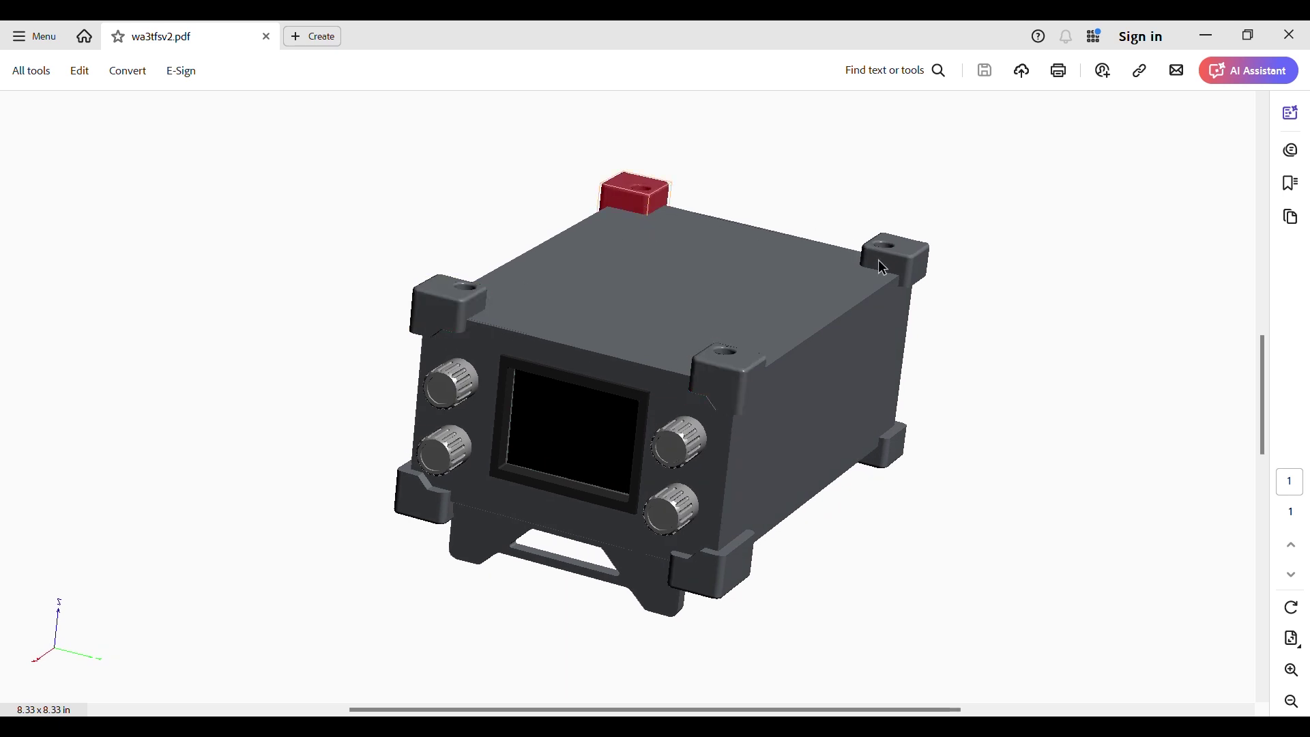
click(878, 259)
click(898, 457)
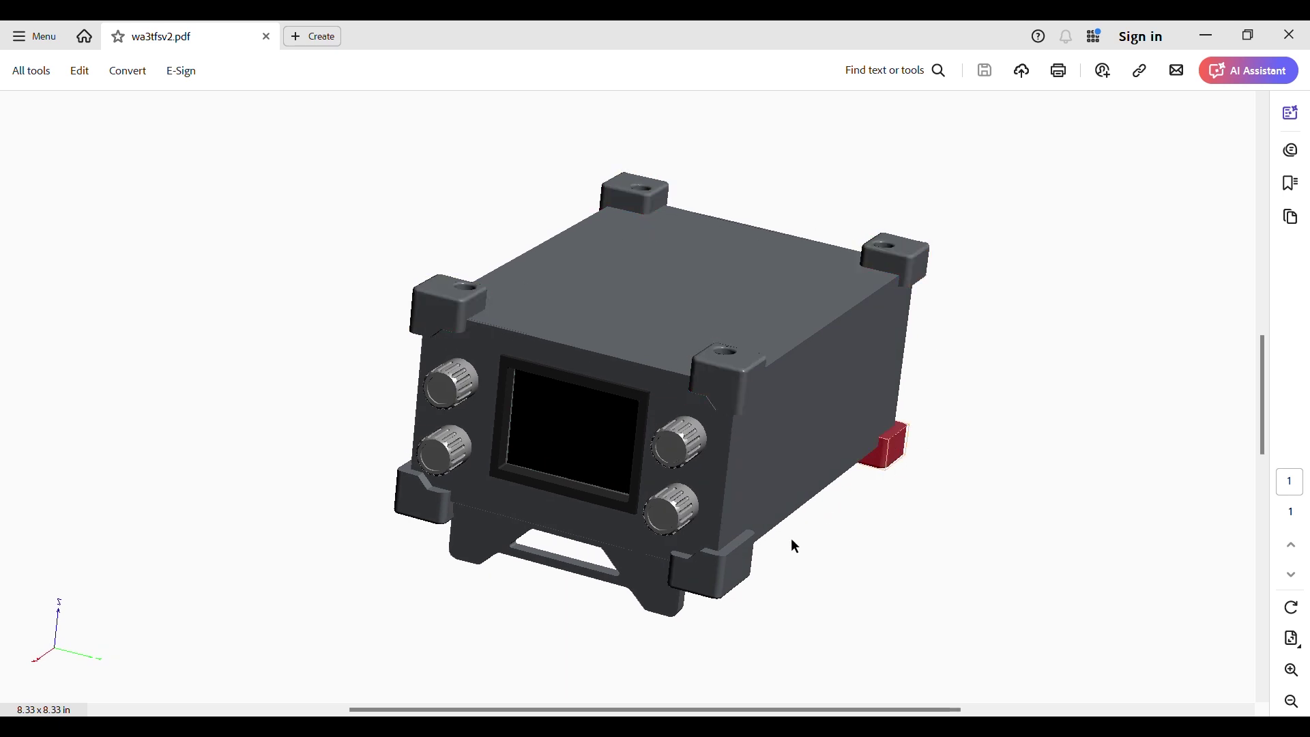
click(741, 581)
click(438, 517)
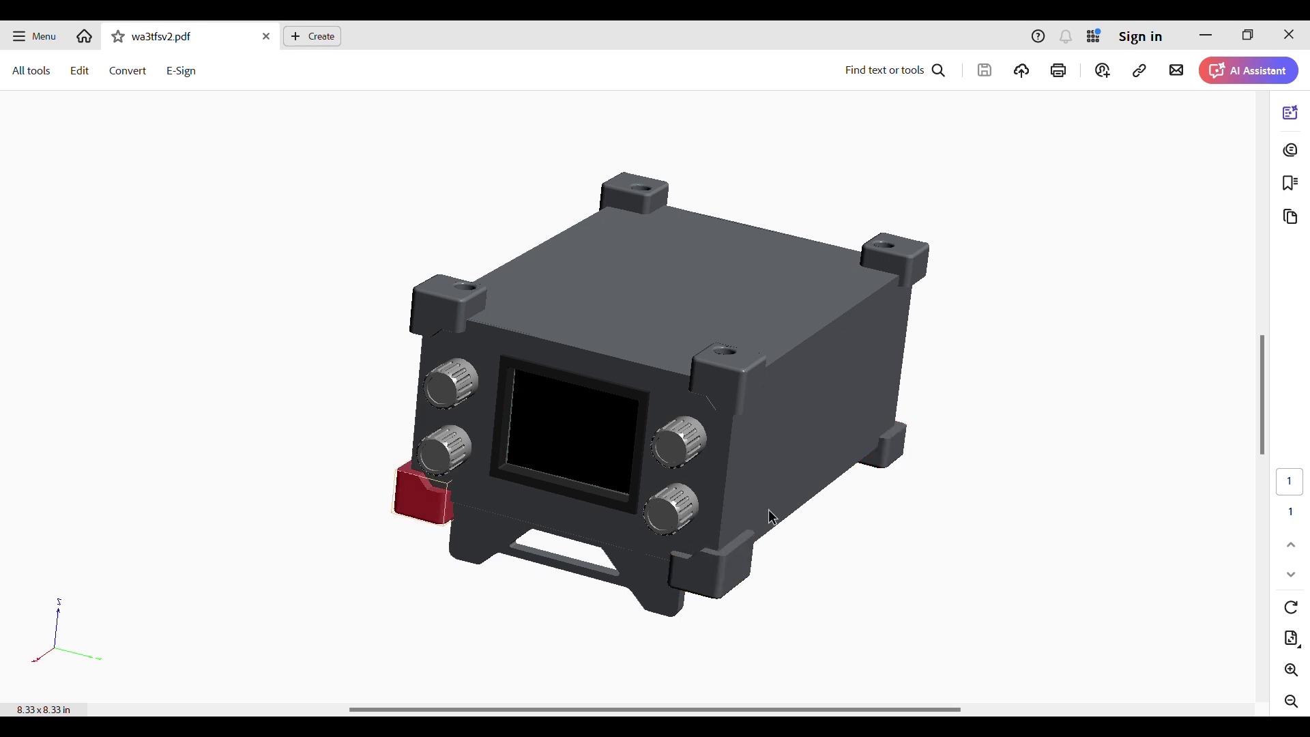
click(868, 553)
- Select the stand under the case and inspect it from below and other angles
drag(866, 535, 887, 473)
click(725, 516)
drag(716, 567, 652, 496)
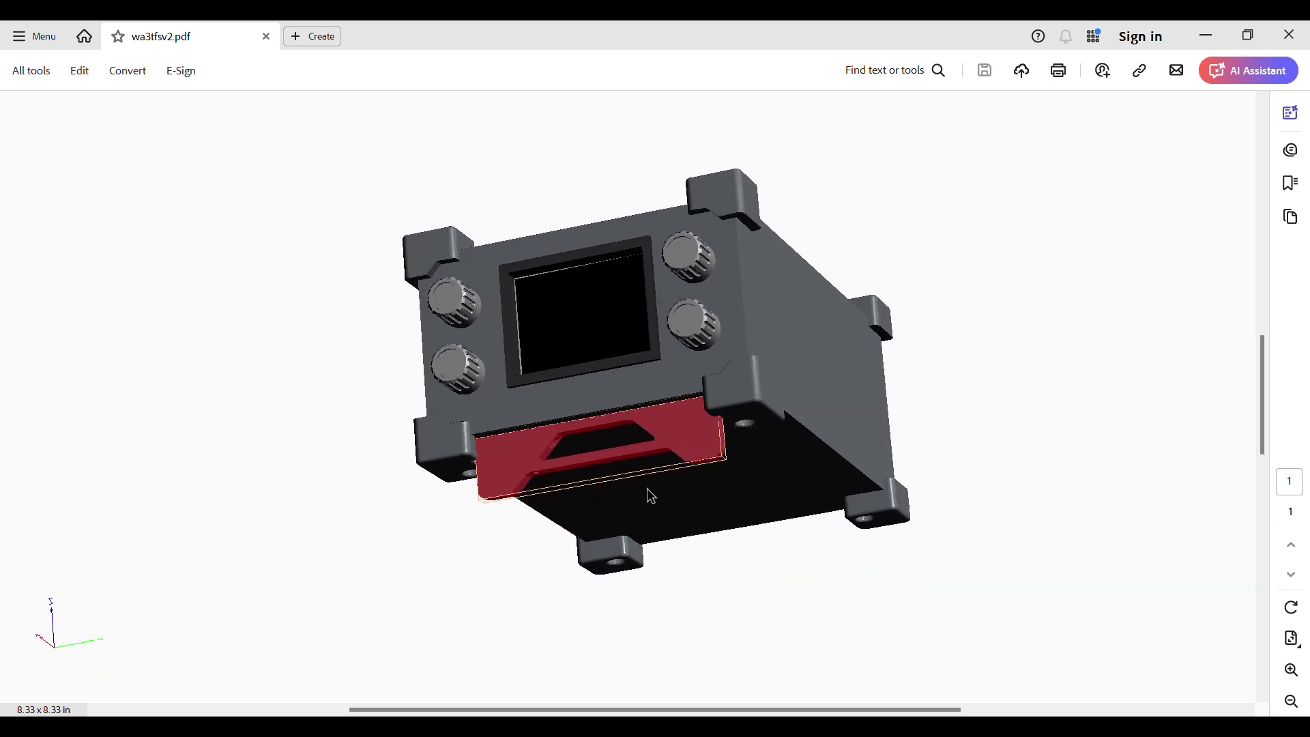
drag(764, 531, 642, 440)
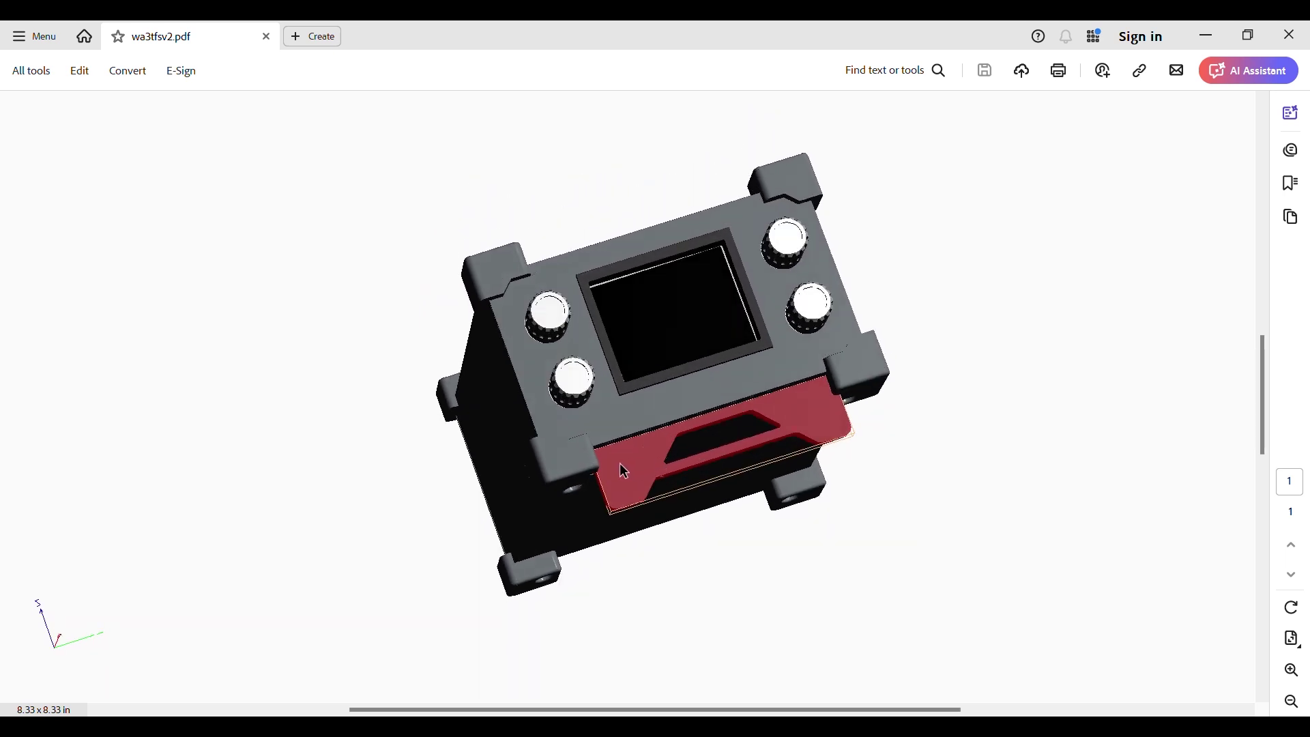
click(890, 489)
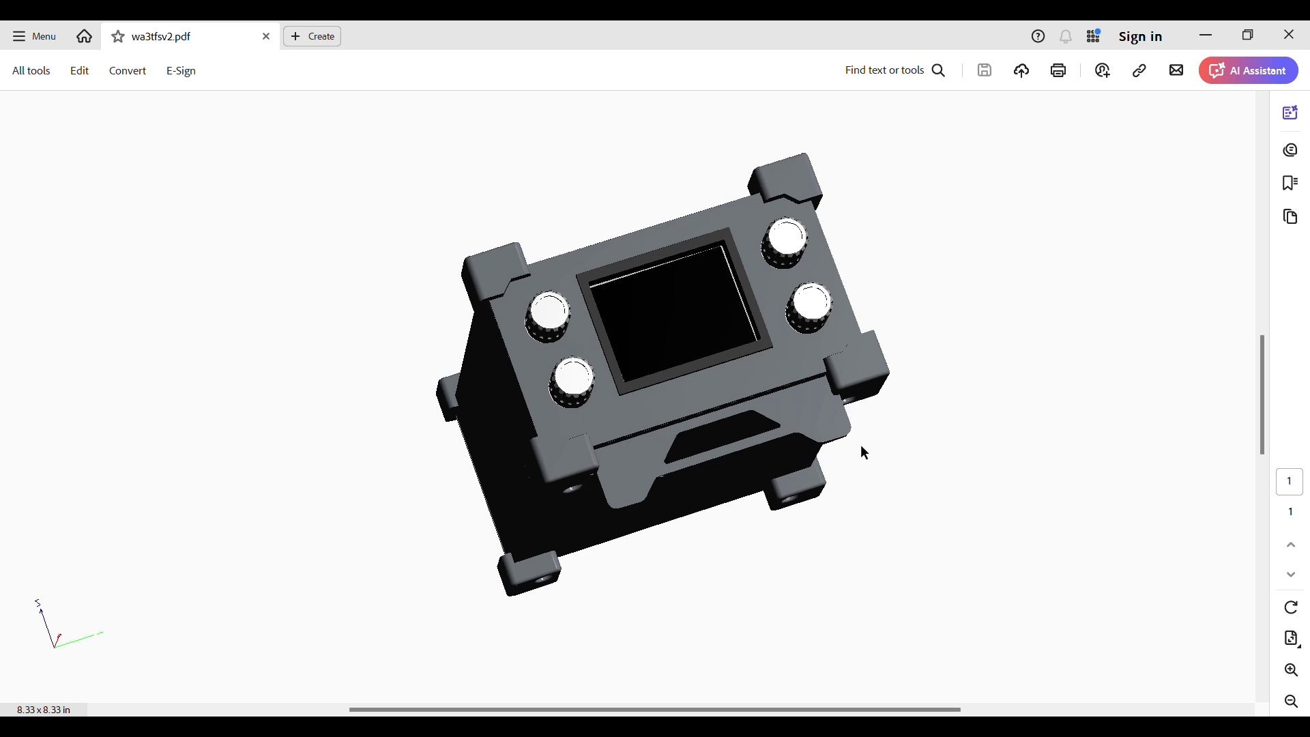
- Orbit the model around to its rear face
drag(863, 450, 732, 473)
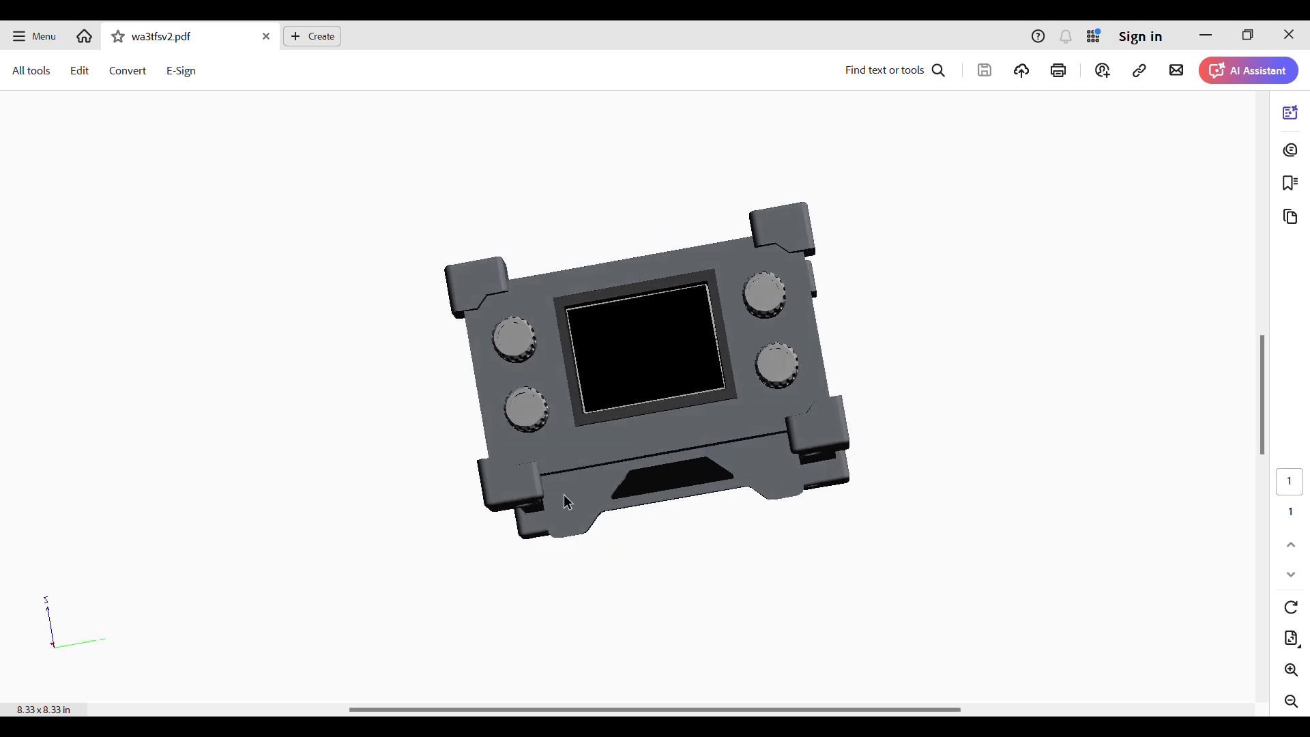
drag(622, 502, 516, 483)
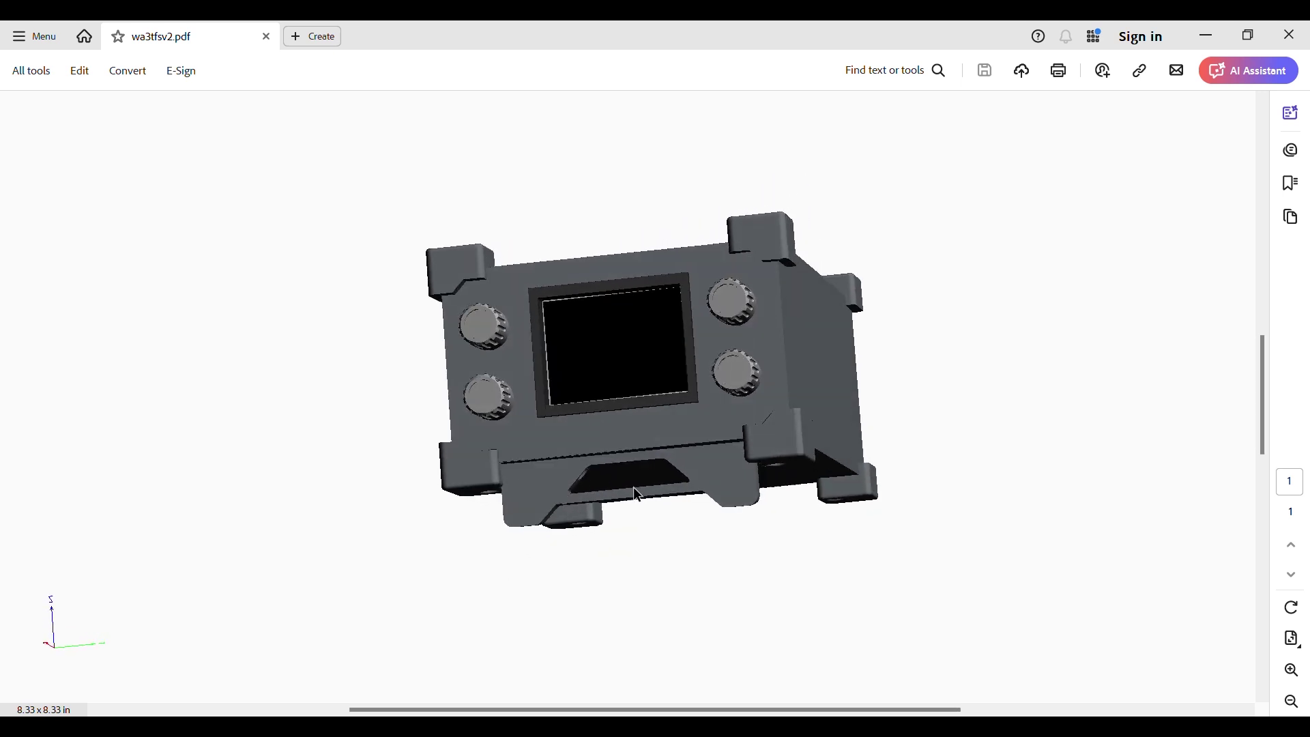
drag(797, 388, 609, 369)
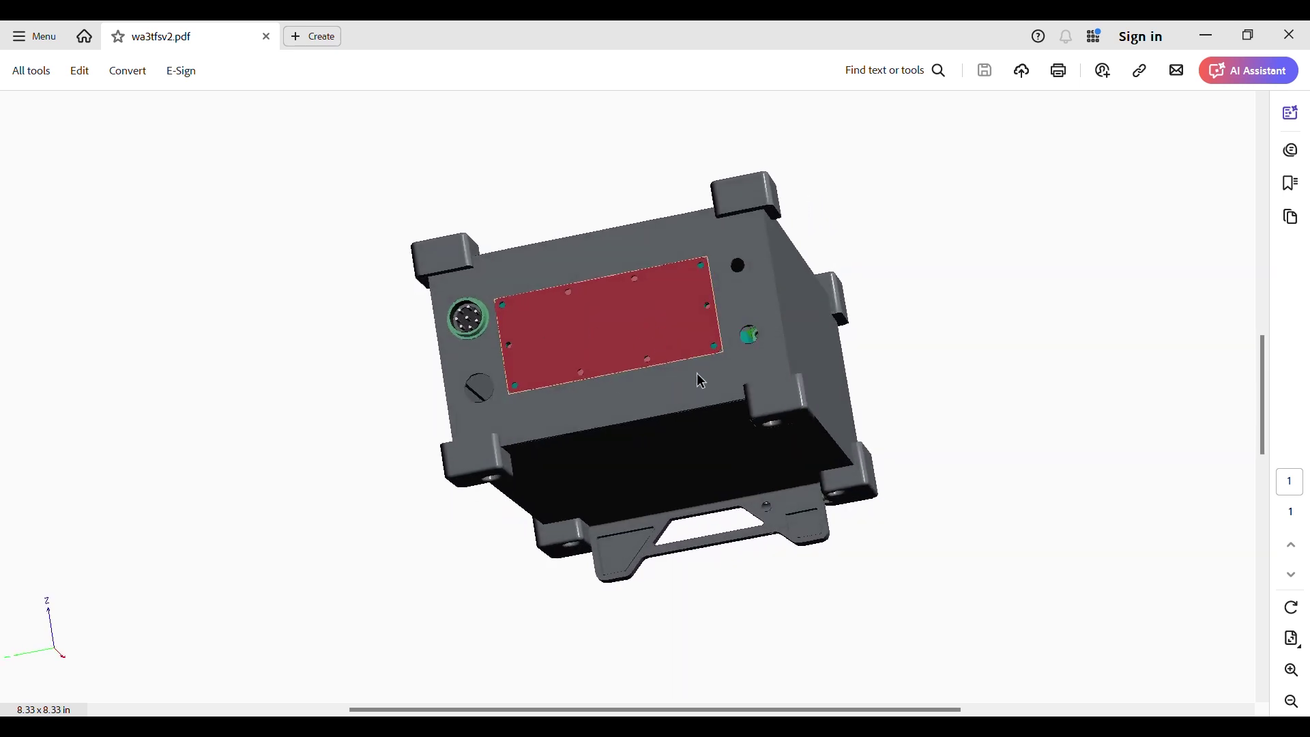
- Highlight the rear end face and top cover, then switch to the cover-faded view
drag(707, 382, 895, 414)
drag(773, 335, 777, 375)
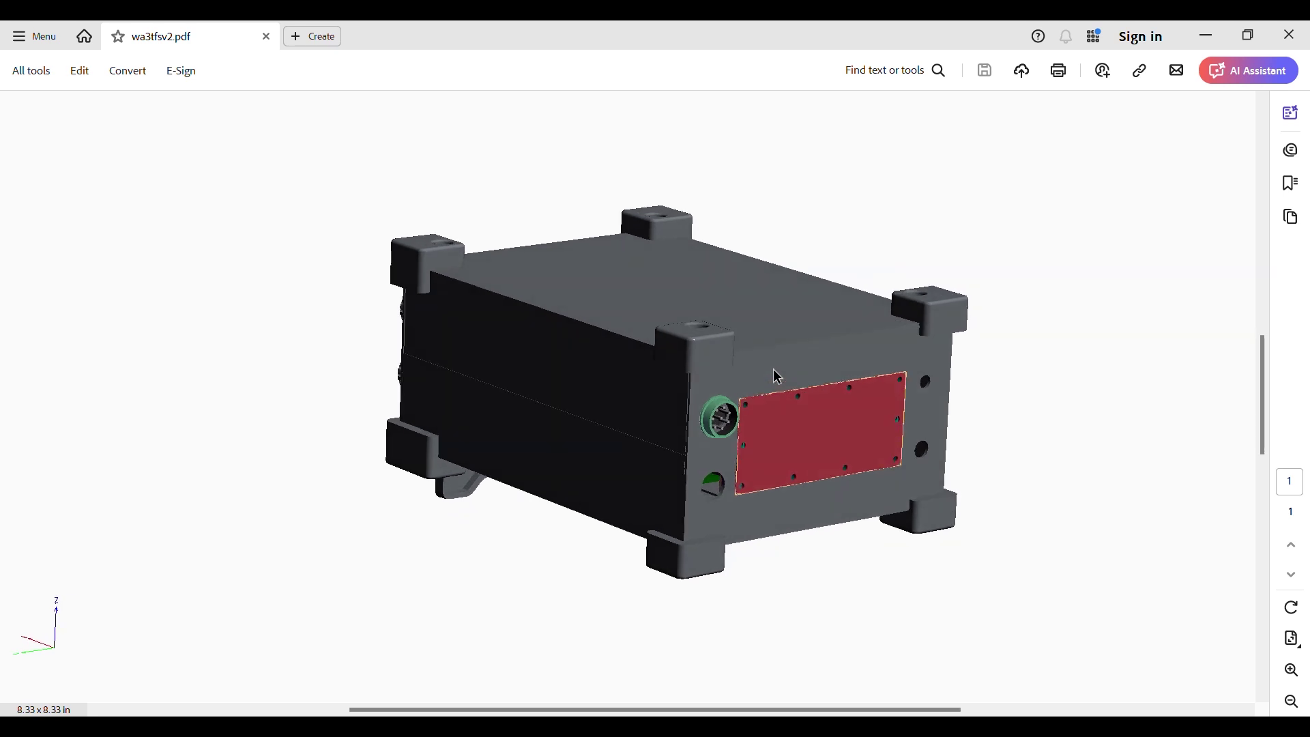
click(744, 387)
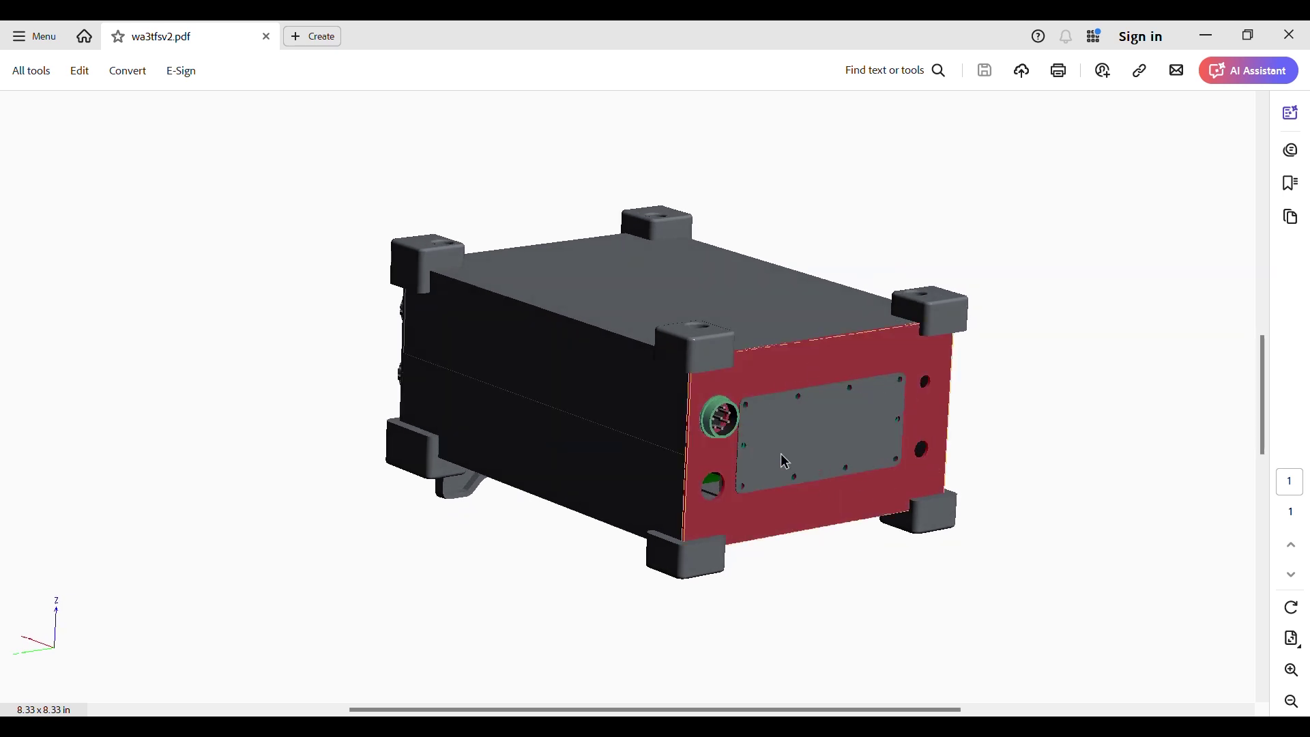
click(737, 326)
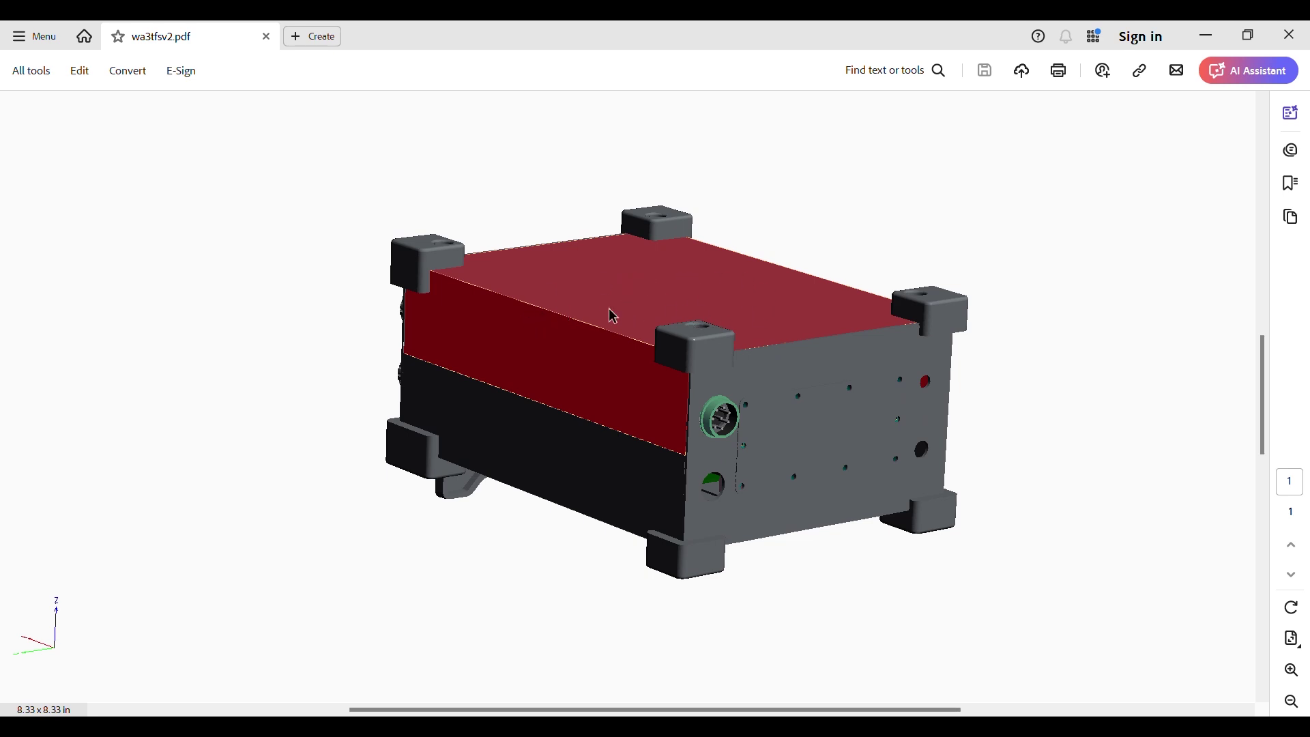
click(814, 260)
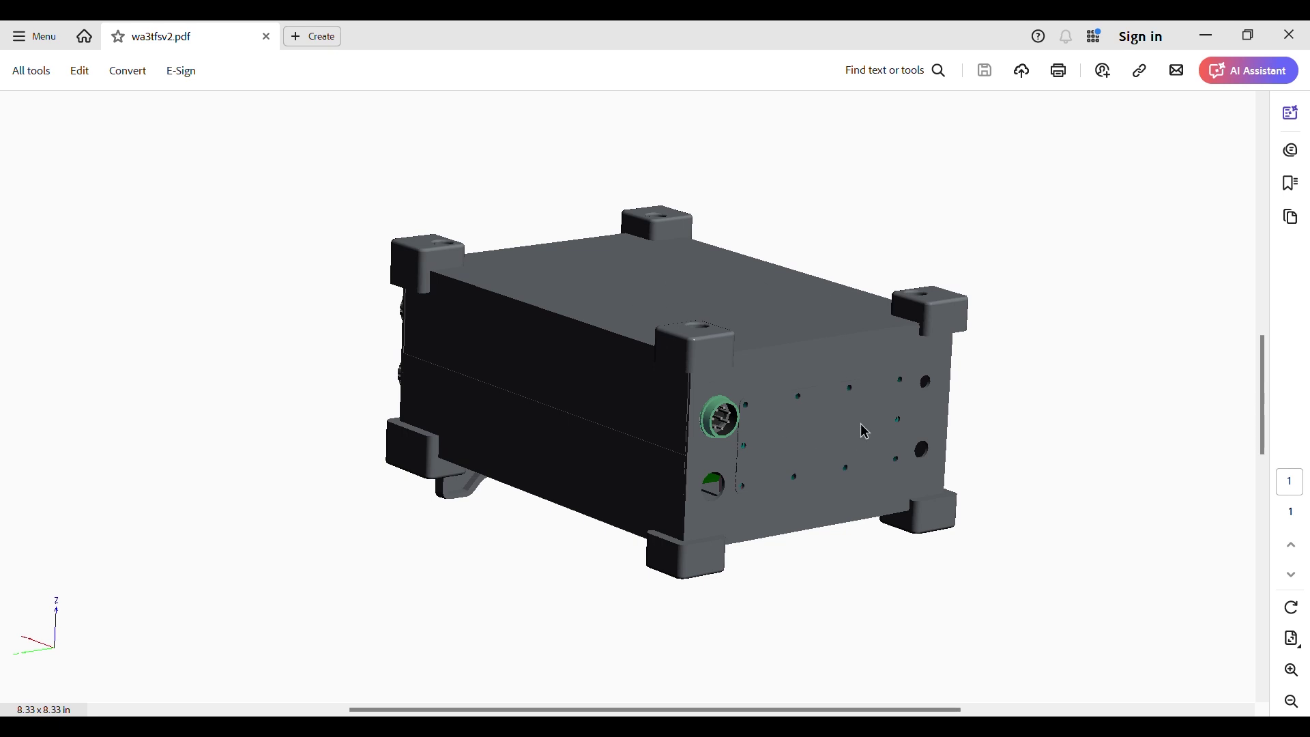
click(882, 432)
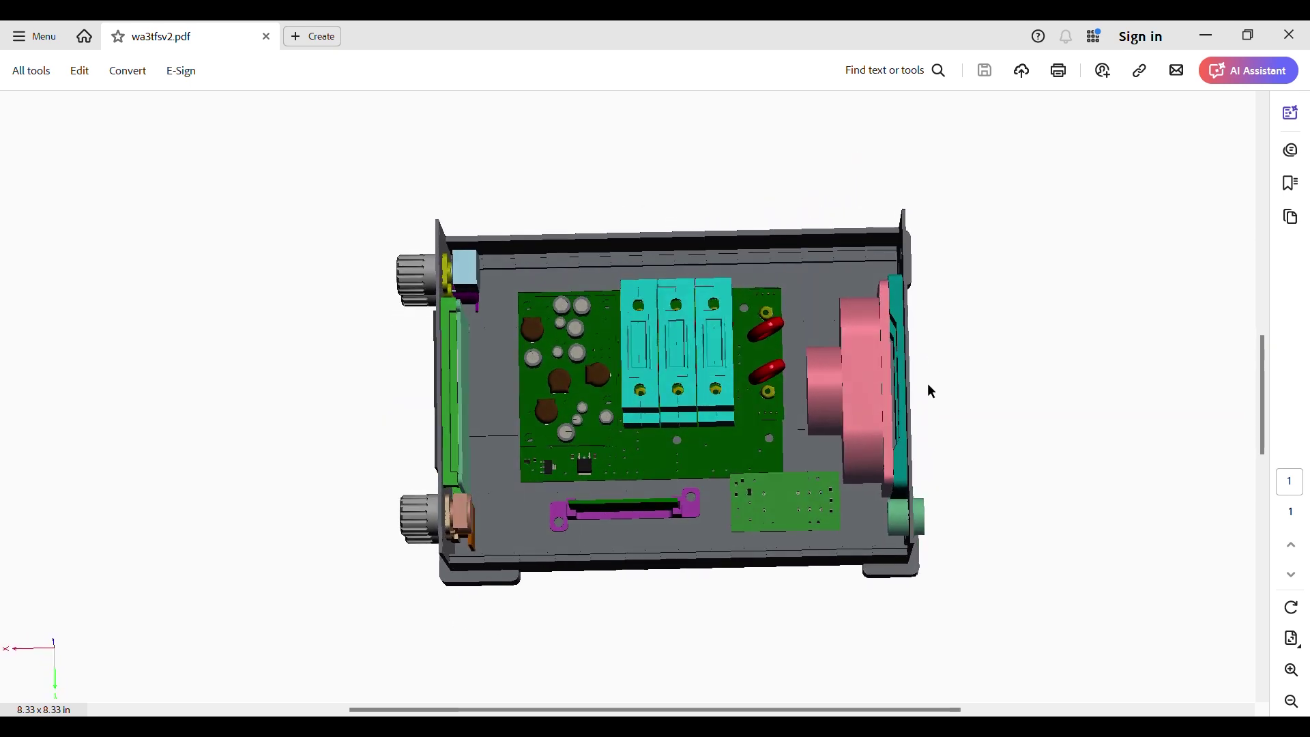
- Select the main circuit board and view it from tilted and top-down angles
drag(780, 421, 718, 444)
click(719, 447)
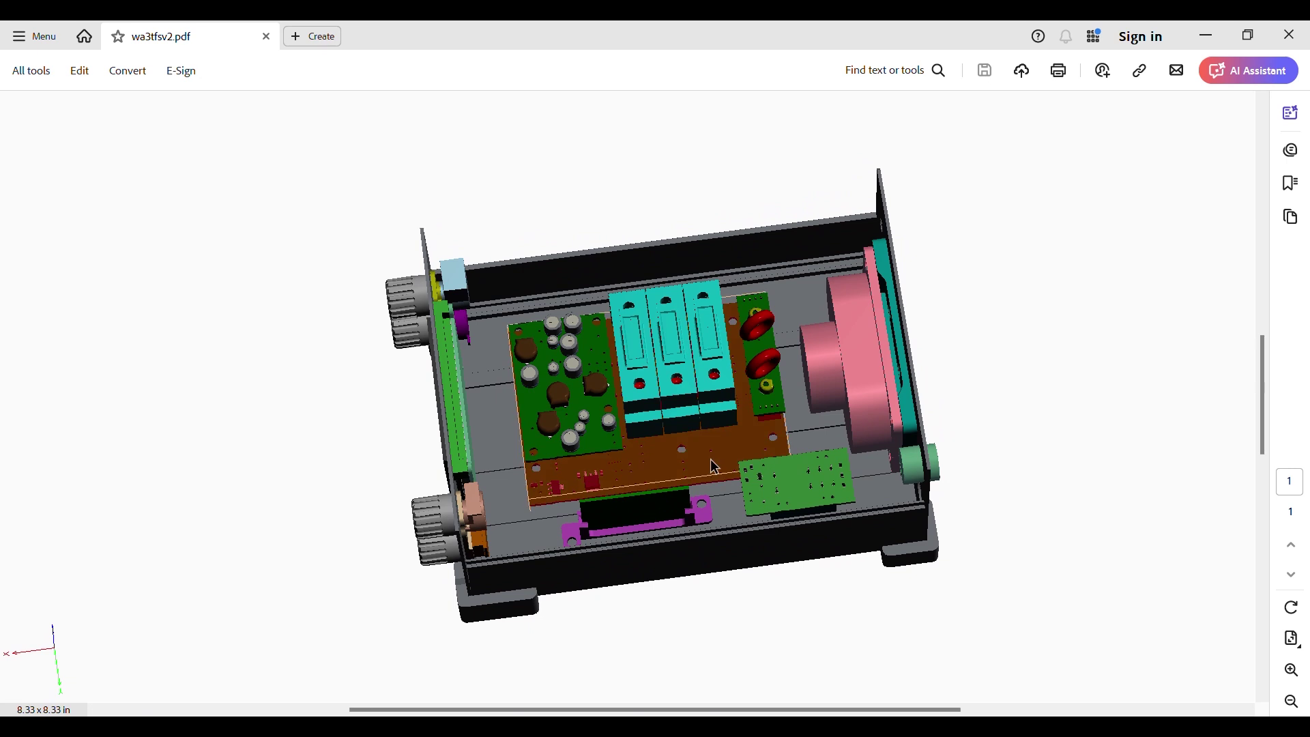
drag(948, 313, 838, 425)
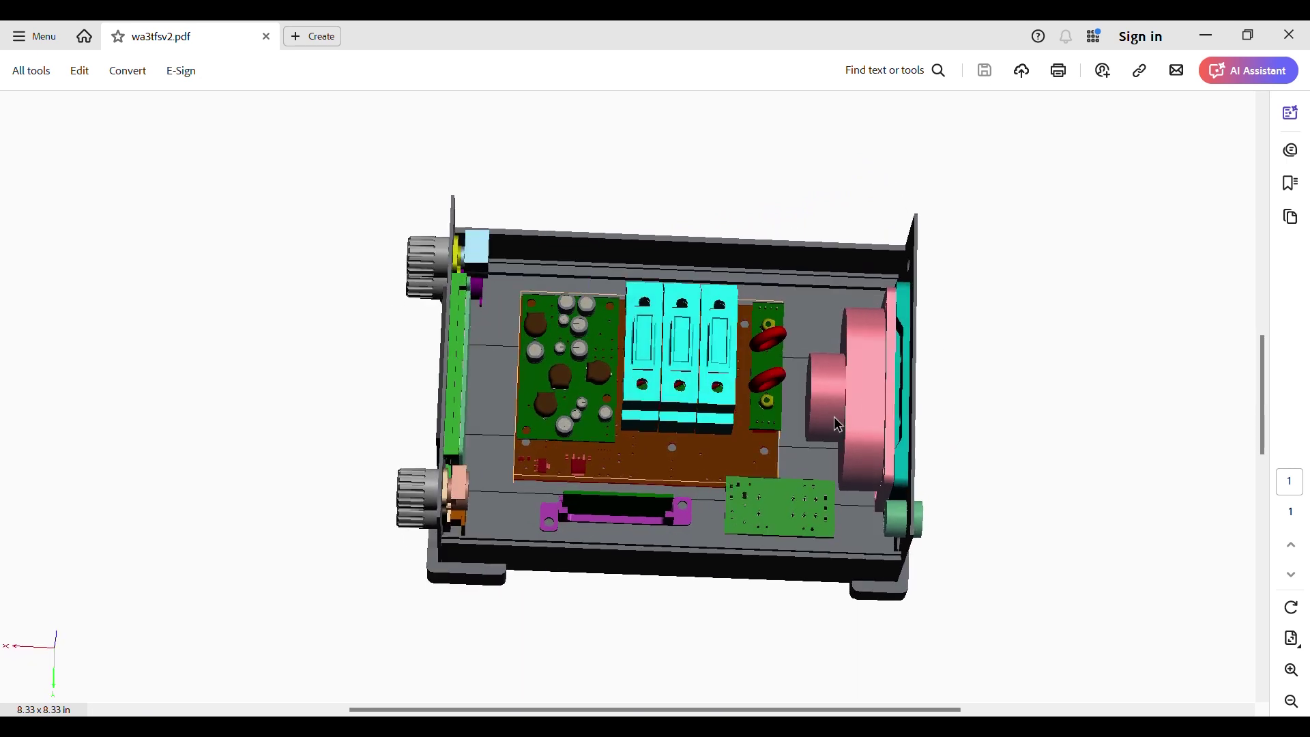
drag(708, 476, 605, 471)
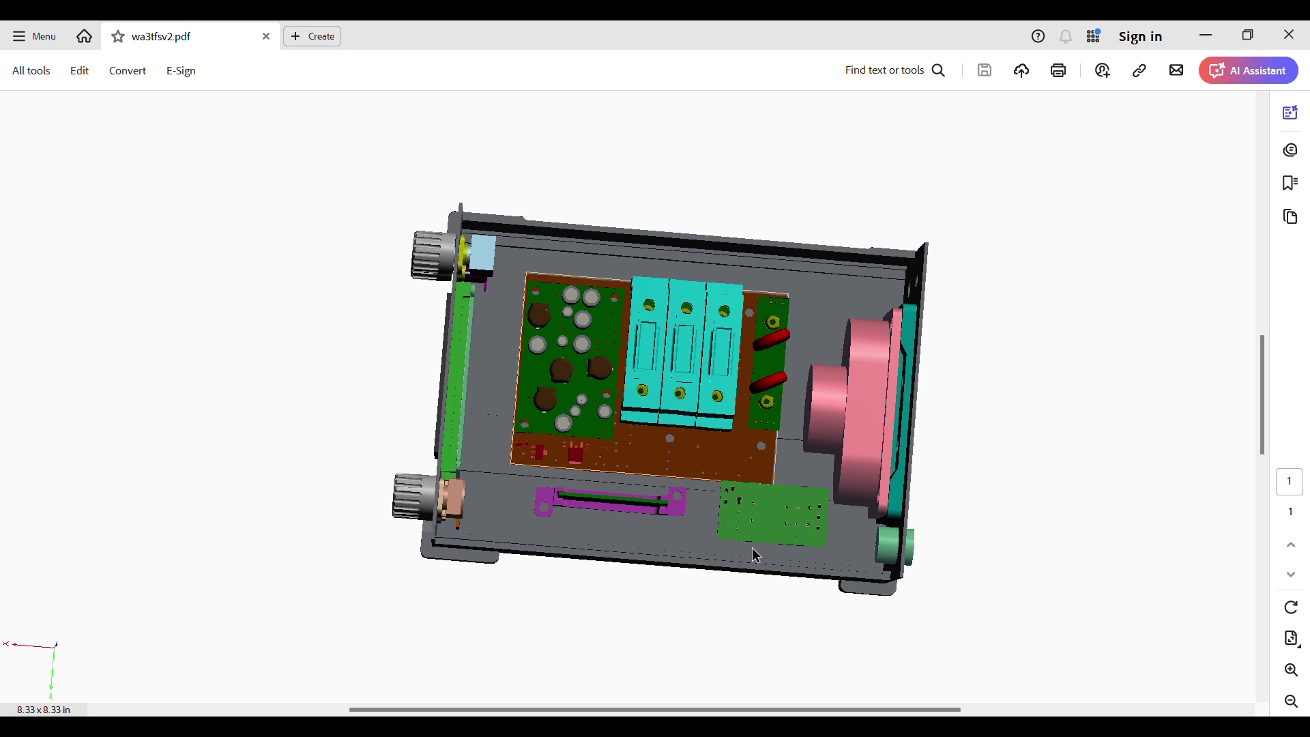
drag(684, 535, 693, 468)
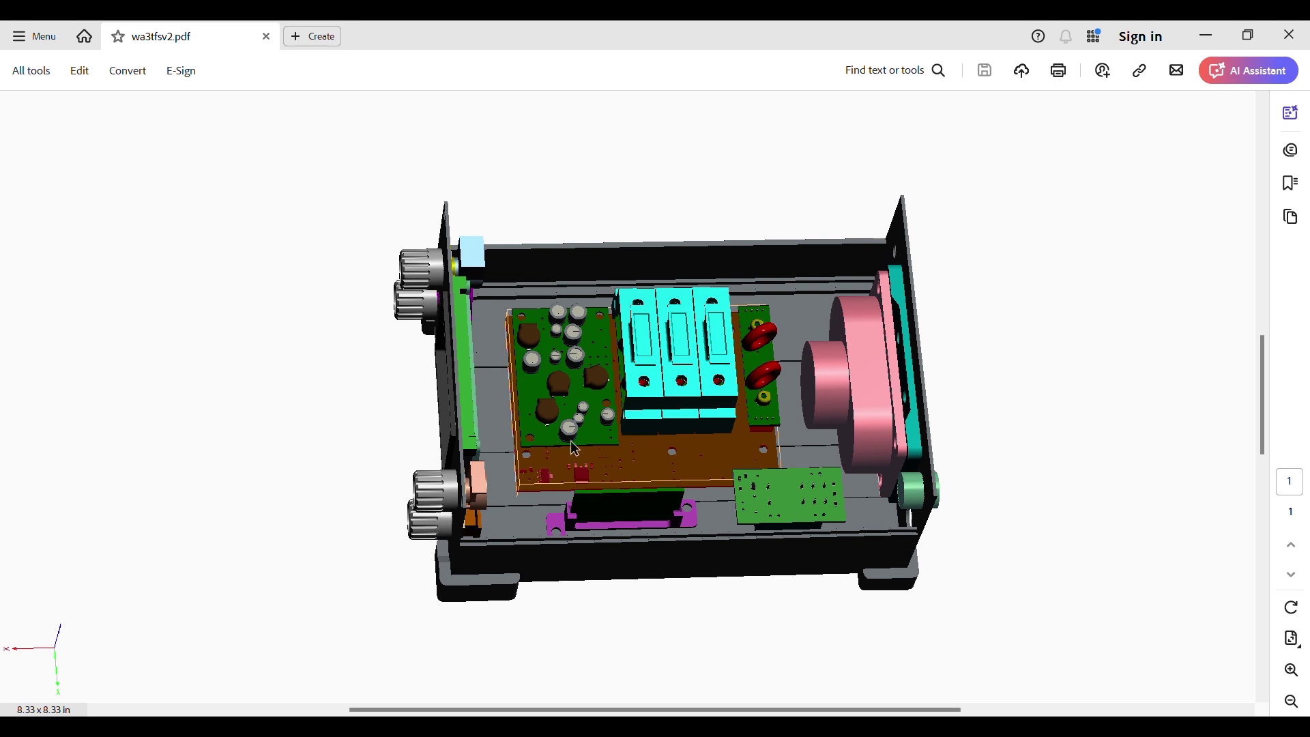
drag(645, 464, 759, 469)
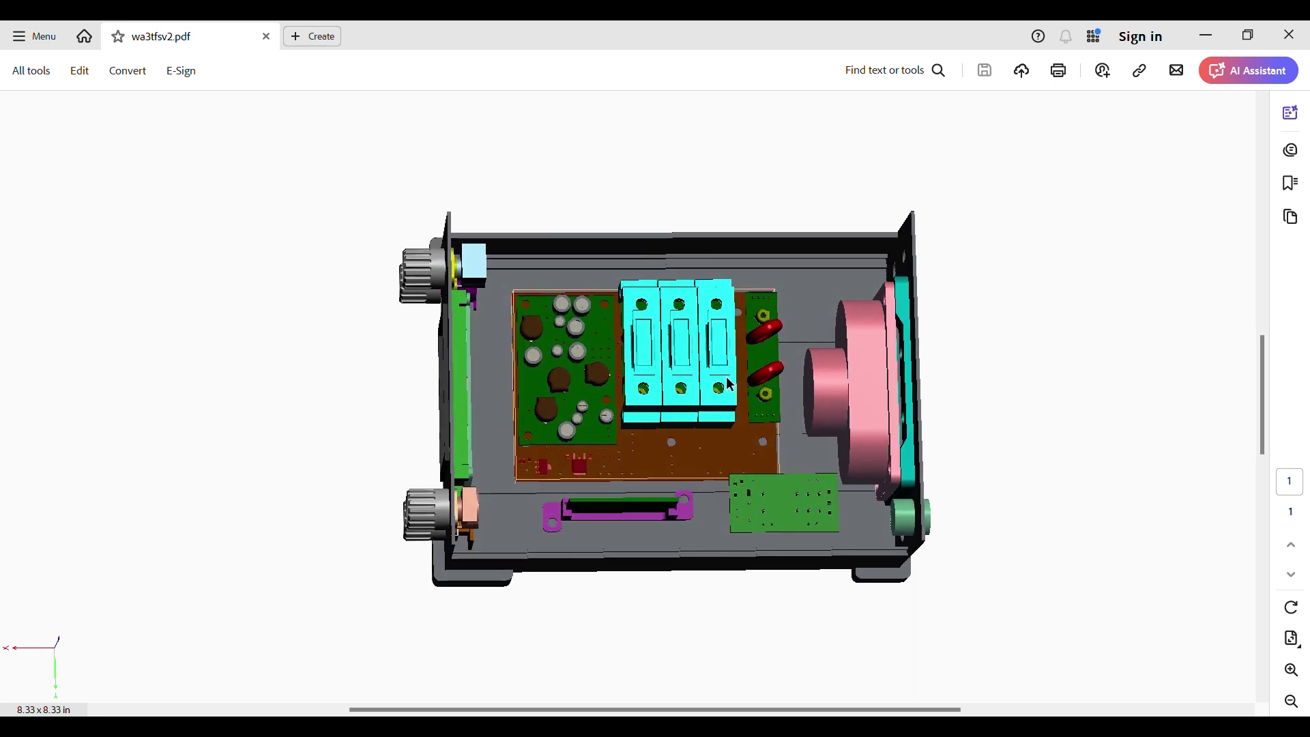
click(961, 433)
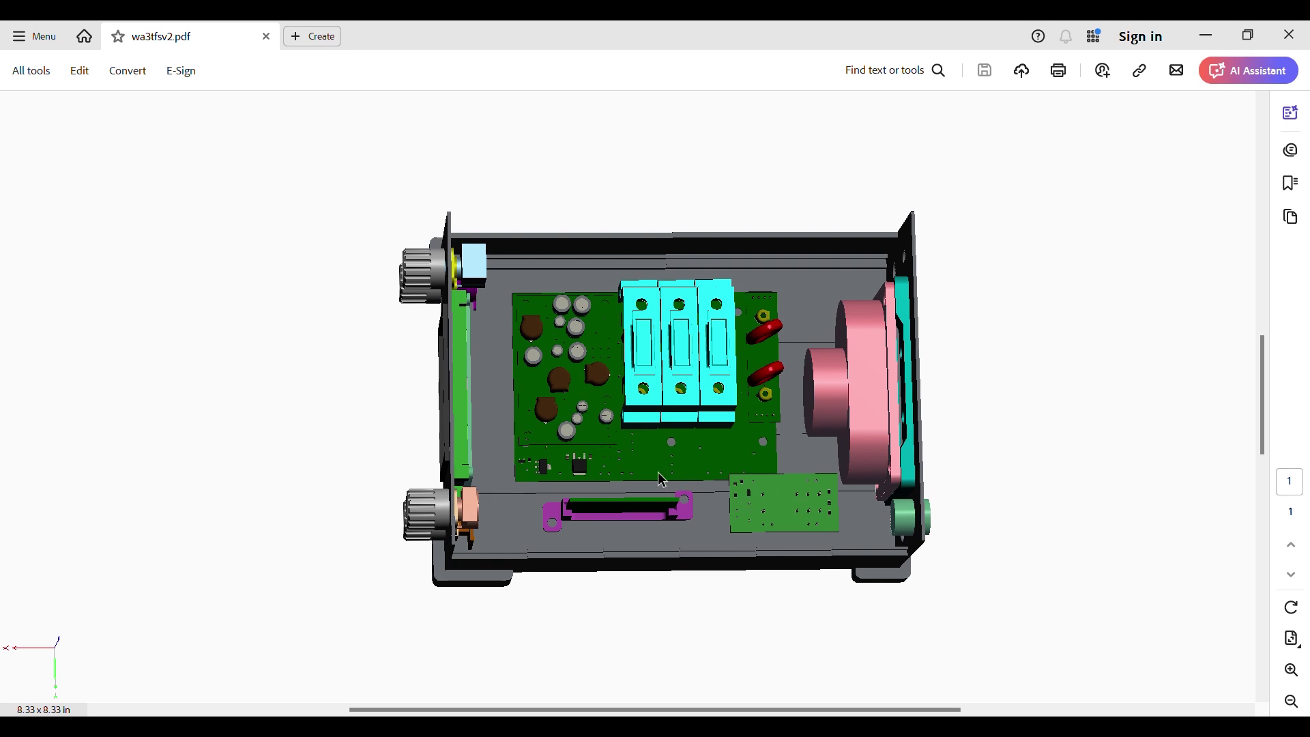
- Select the large pink part and the magenta front connector, rotating to each
drag(658, 469, 760, 438)
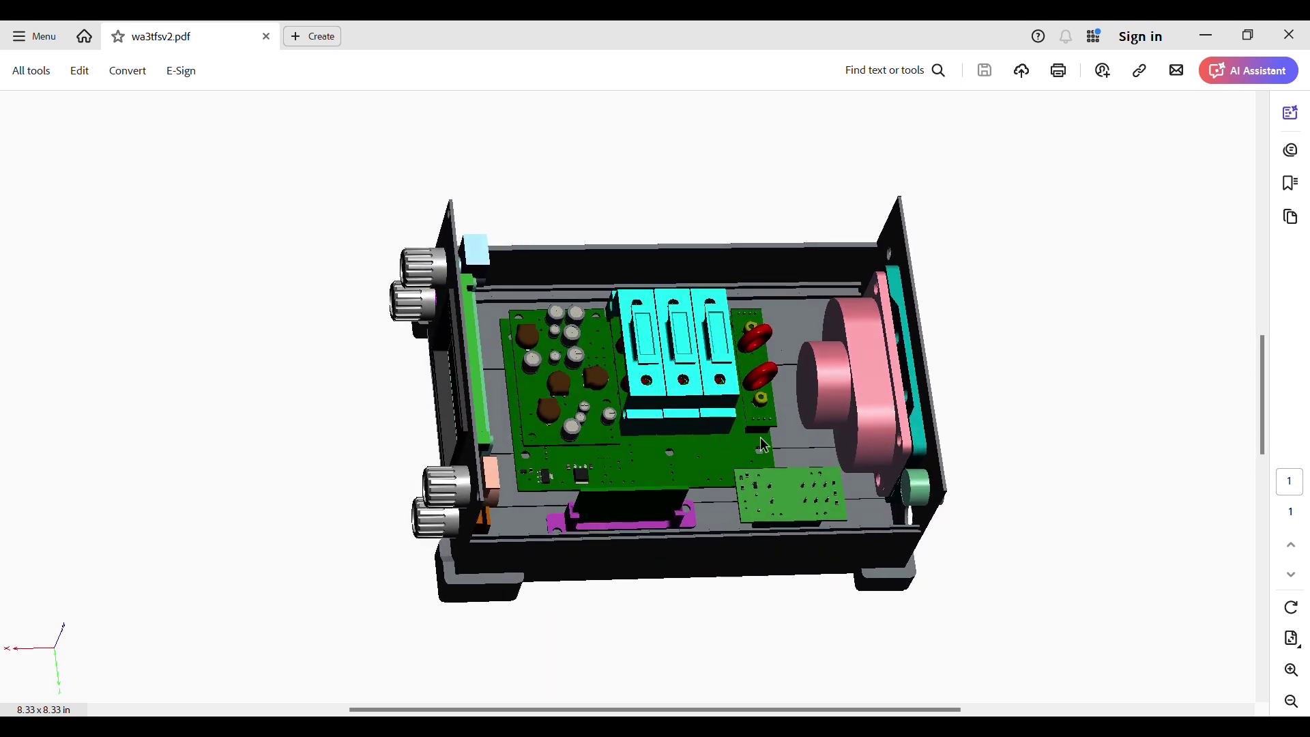
click(849, 424)
drag(976, 433, 916, 493)
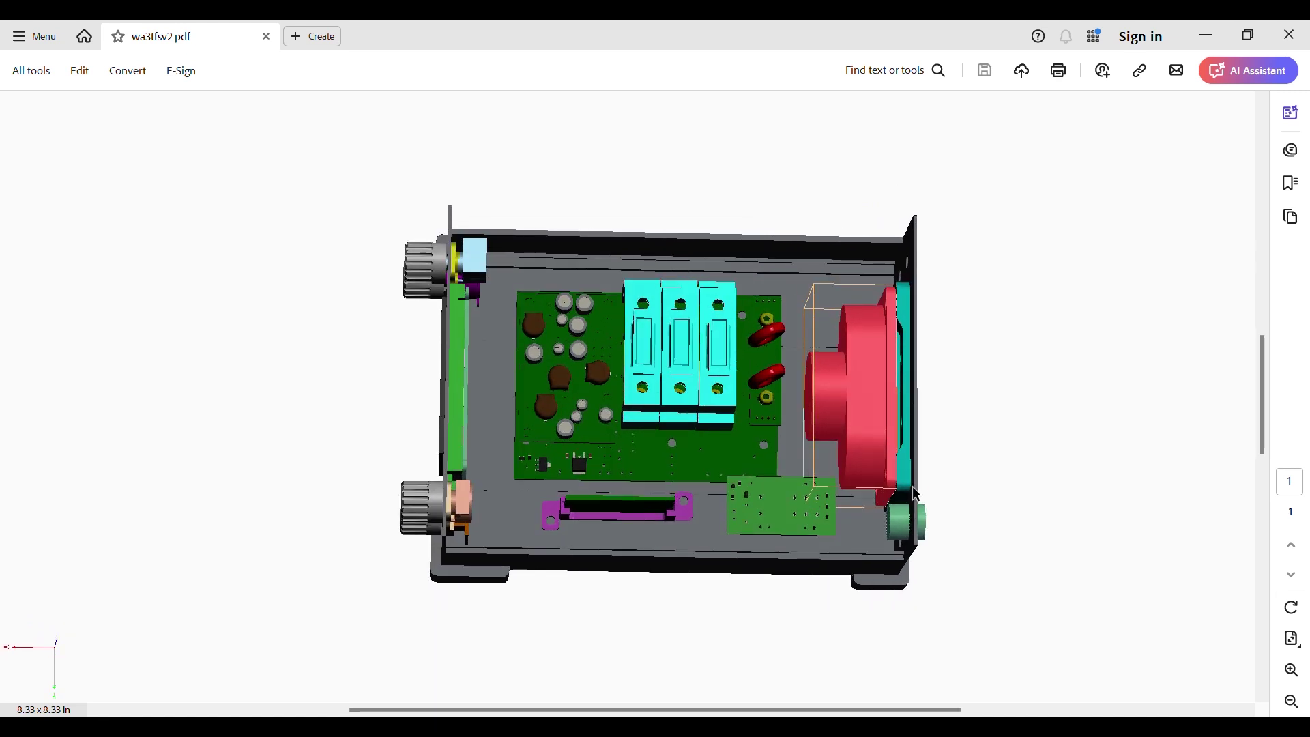
click(635, 518)
drag(655, 529, 666, 486)
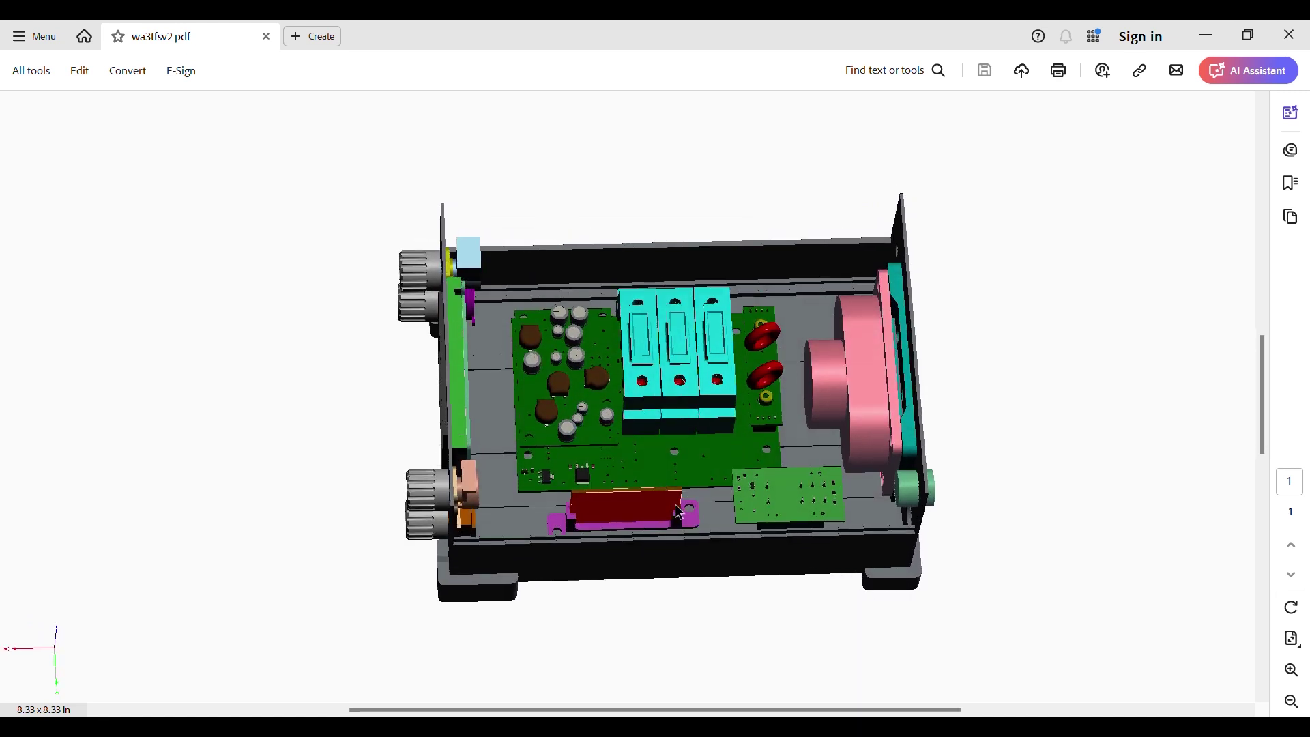
- Select the capacitor board, D-sub connector, purple bracket and small green board
click(766, 425)
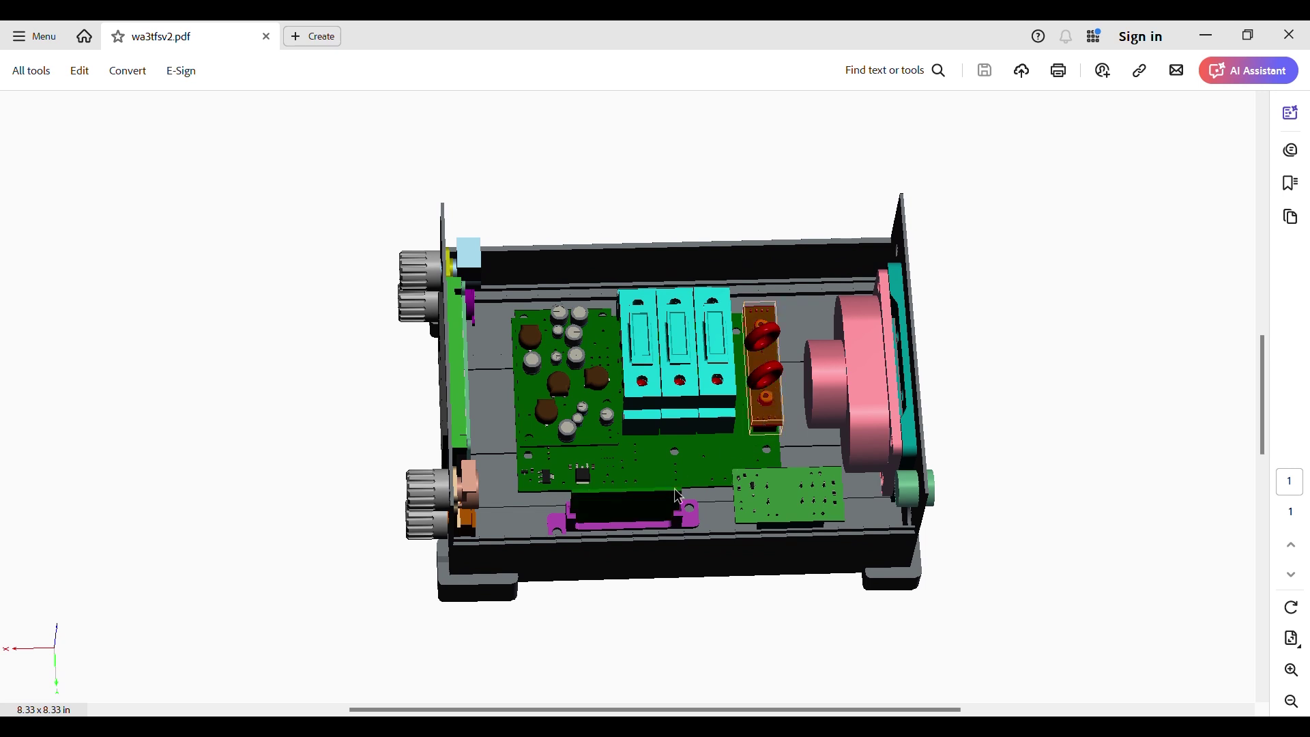
click(678, 498)
click(761, 428)
click(689, 528)
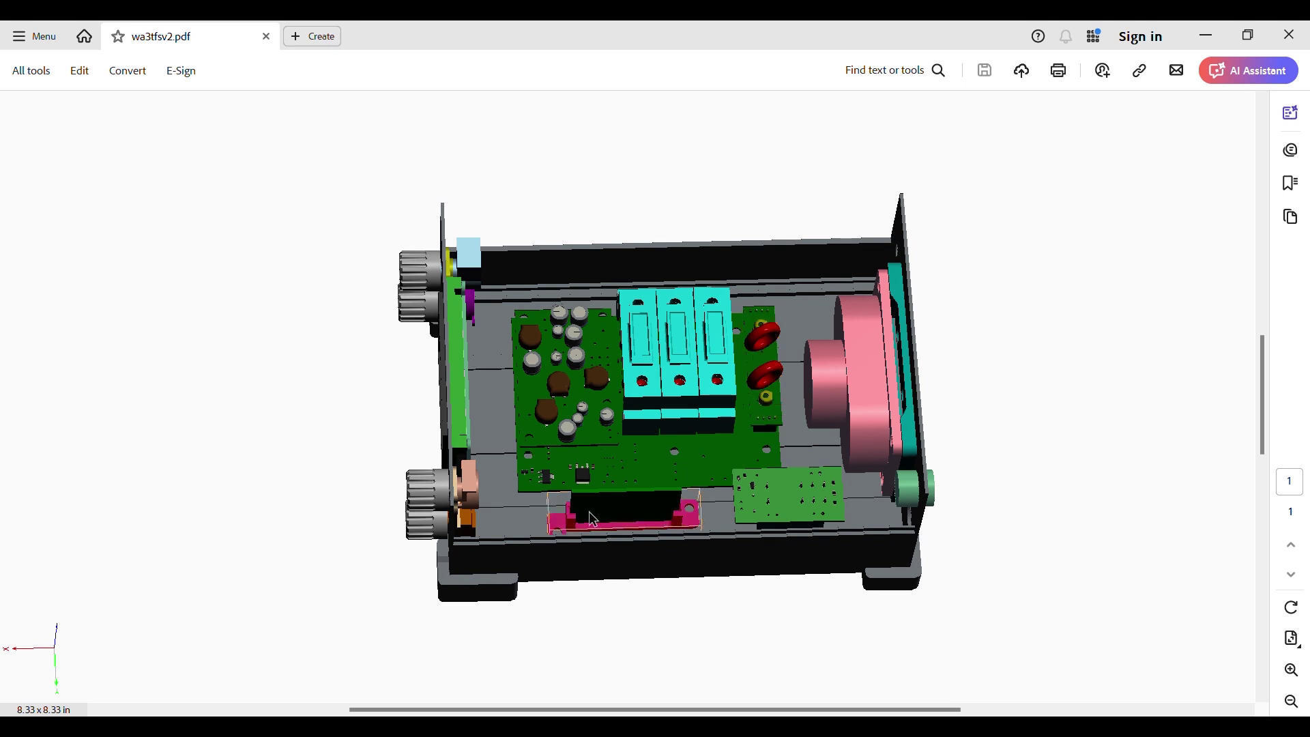
drag(657, 491, 651, 516)
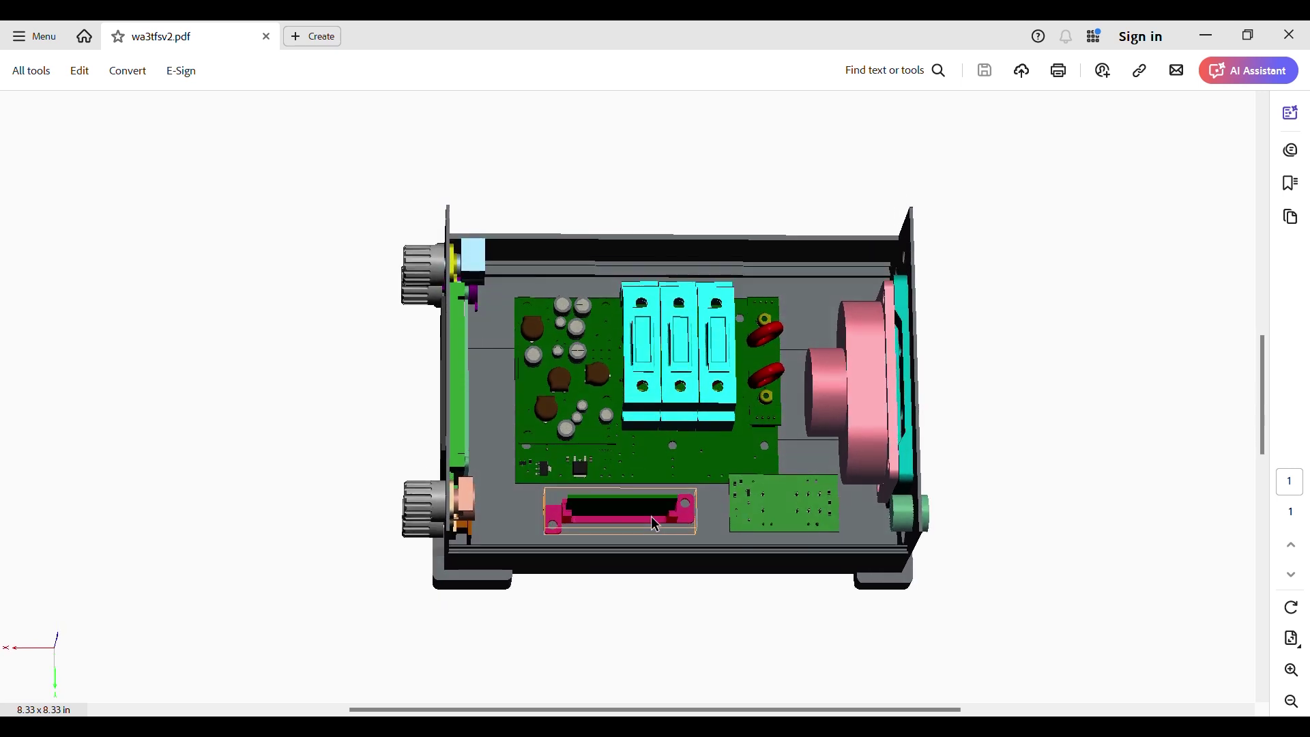
click(777, 510)
drag(772, 629, 821, 546)
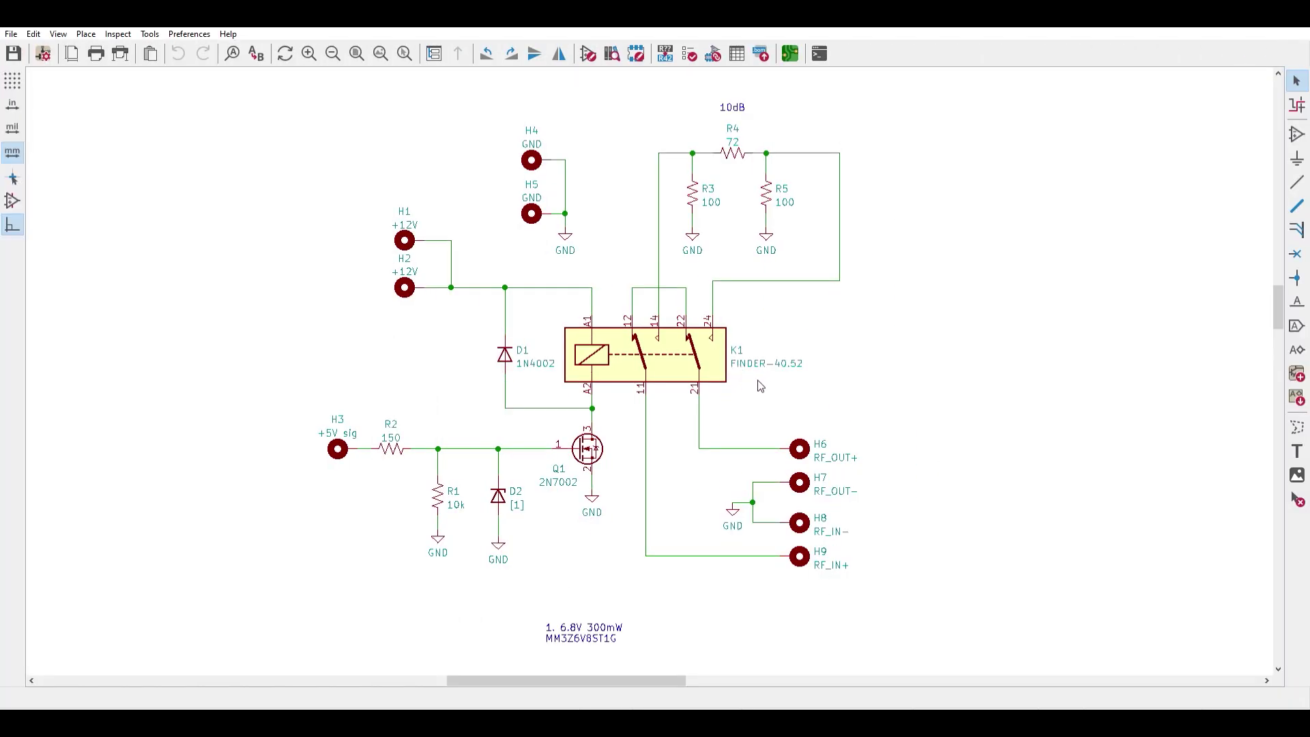
click(759, 361)
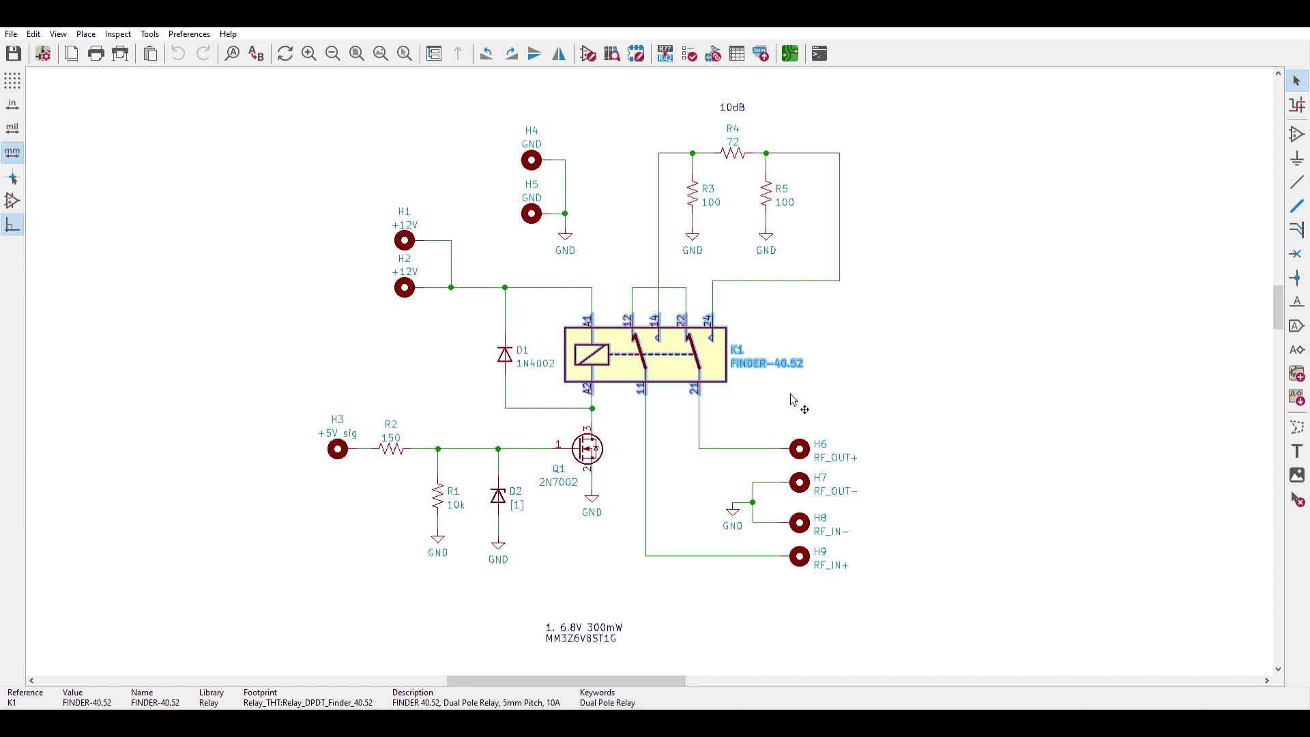
click(742, 410)
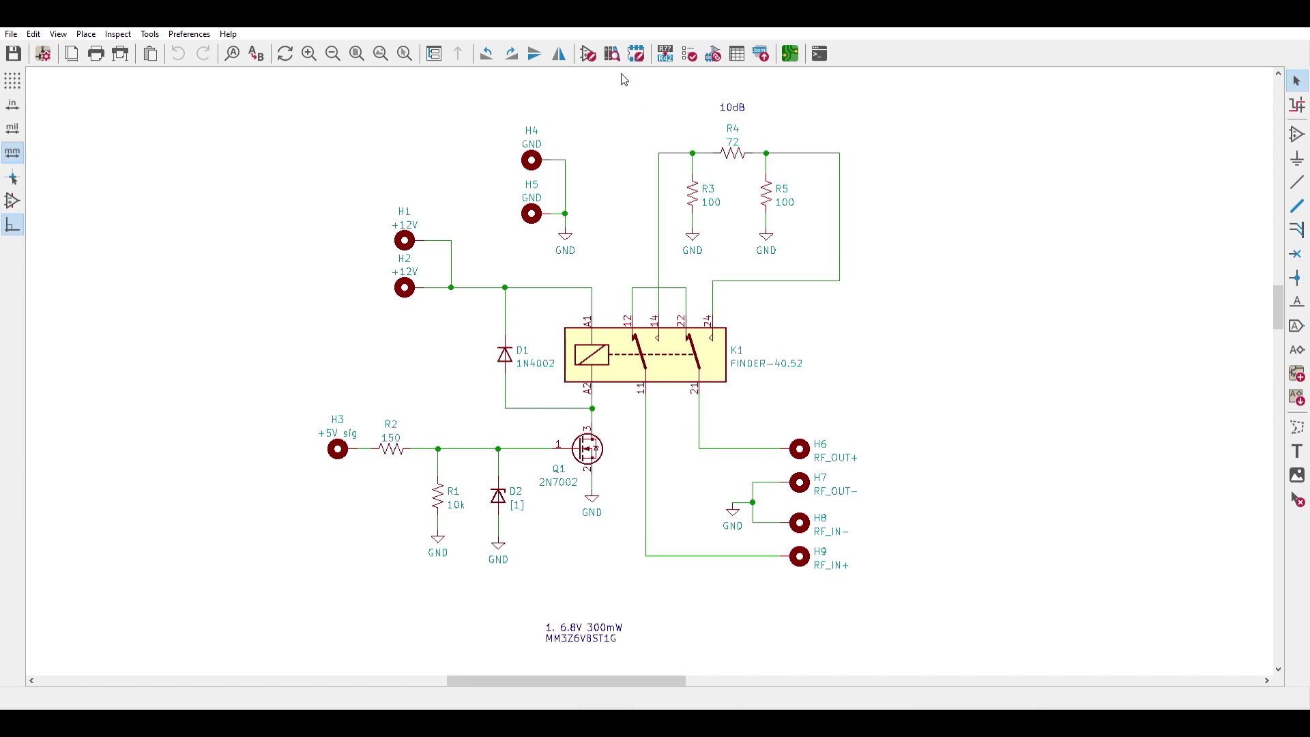
drag(617, 91, 893, 277)
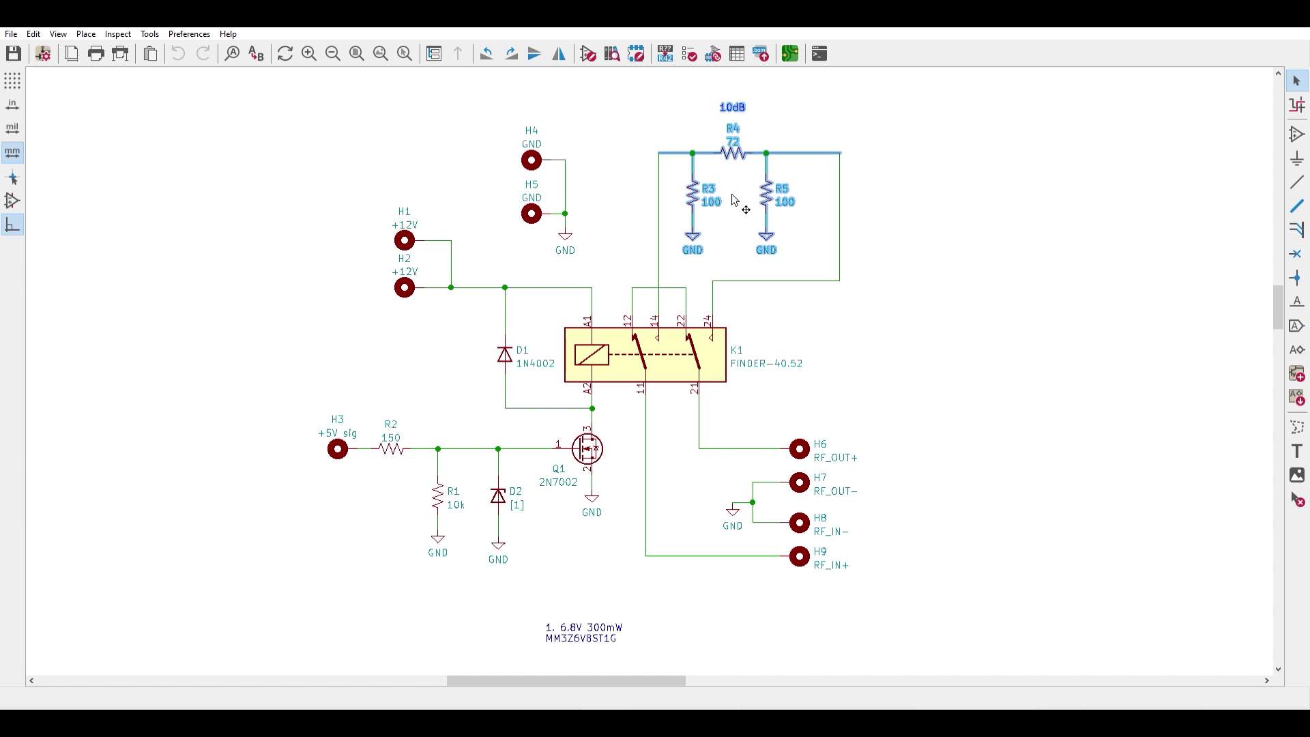
key(Escape)
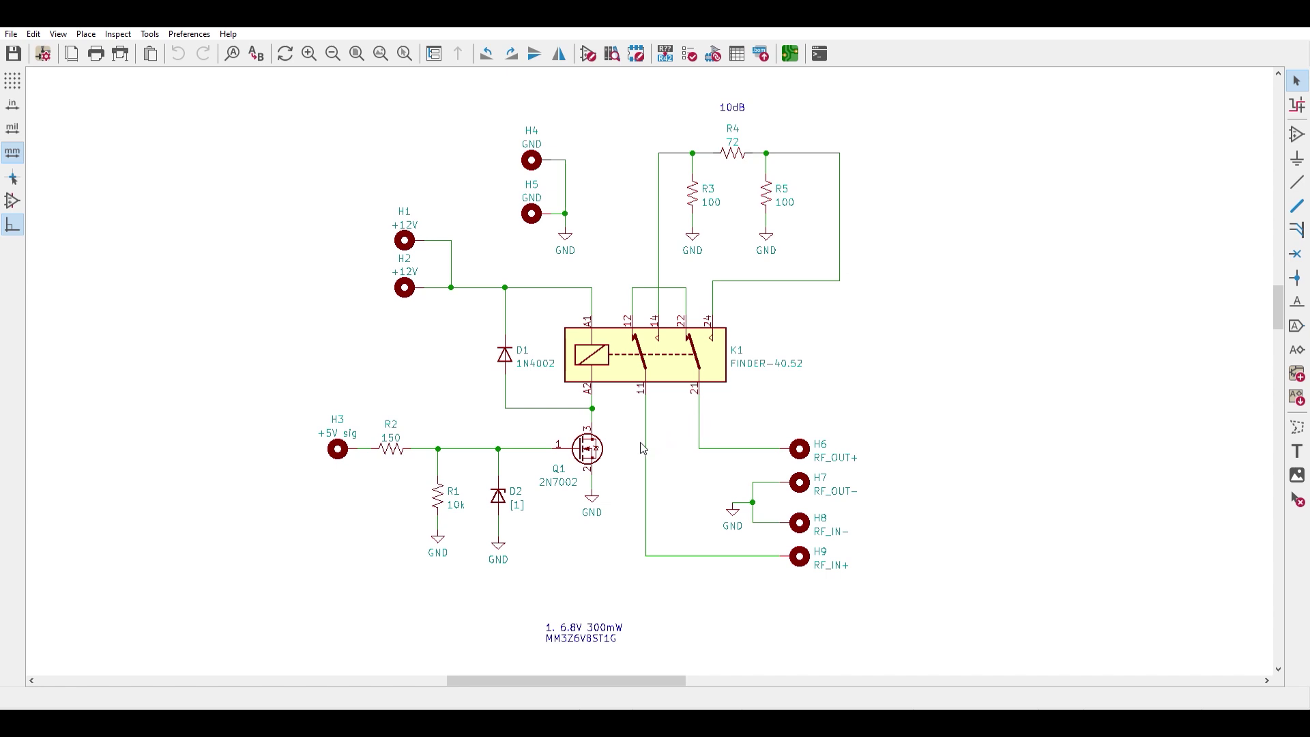
drag(534, 421, 636, 508)
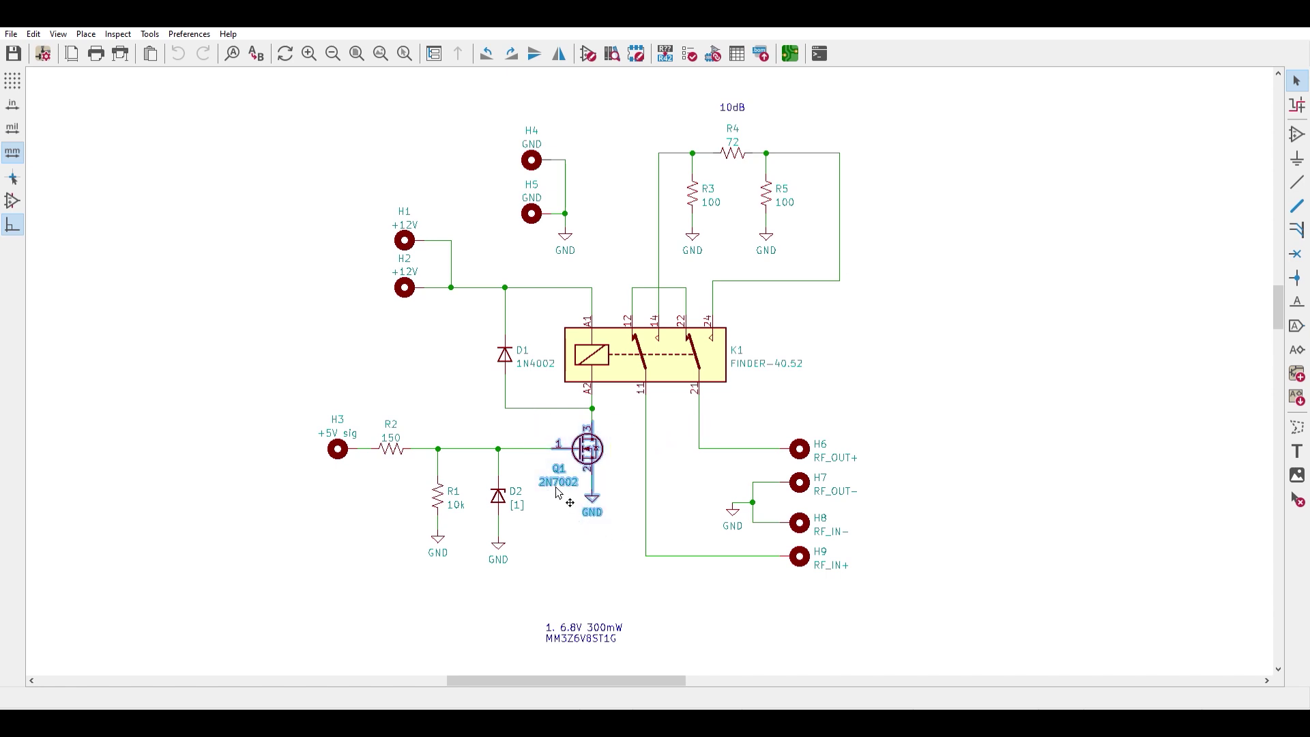
key(Escape)
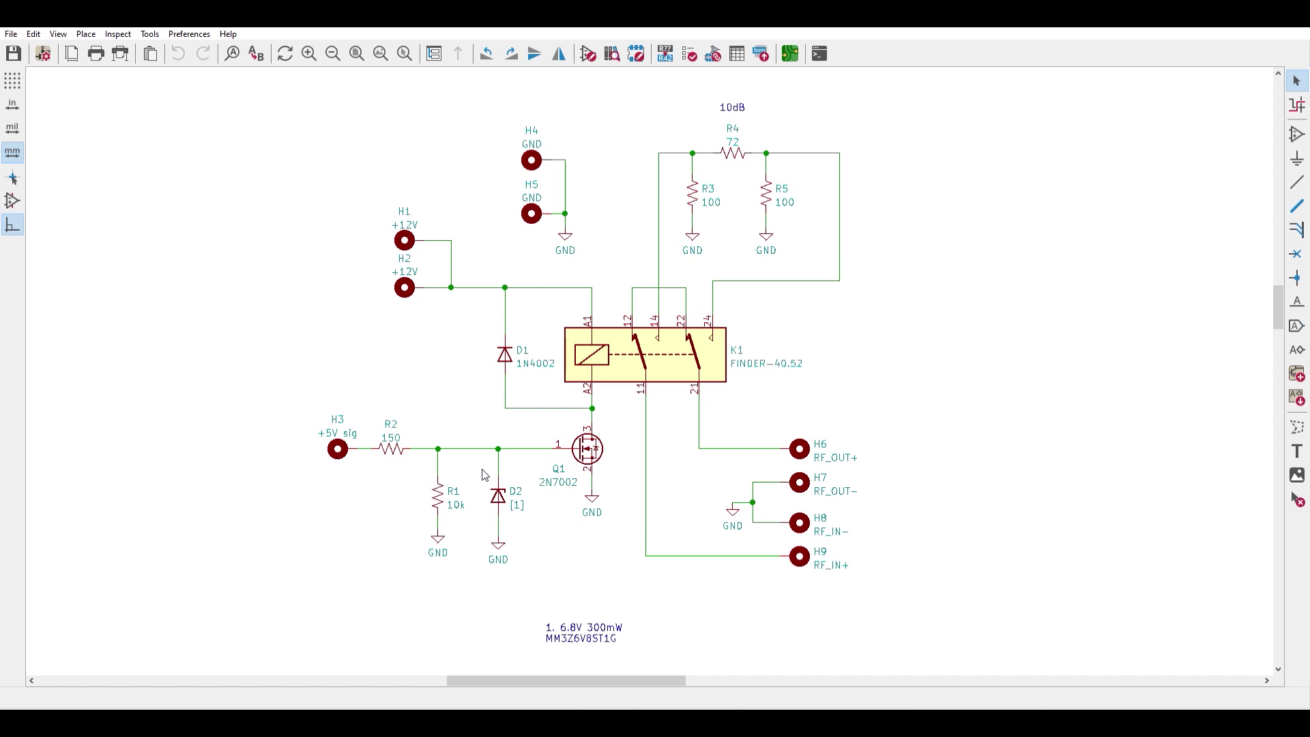
drag(485, 315, 554, 393)
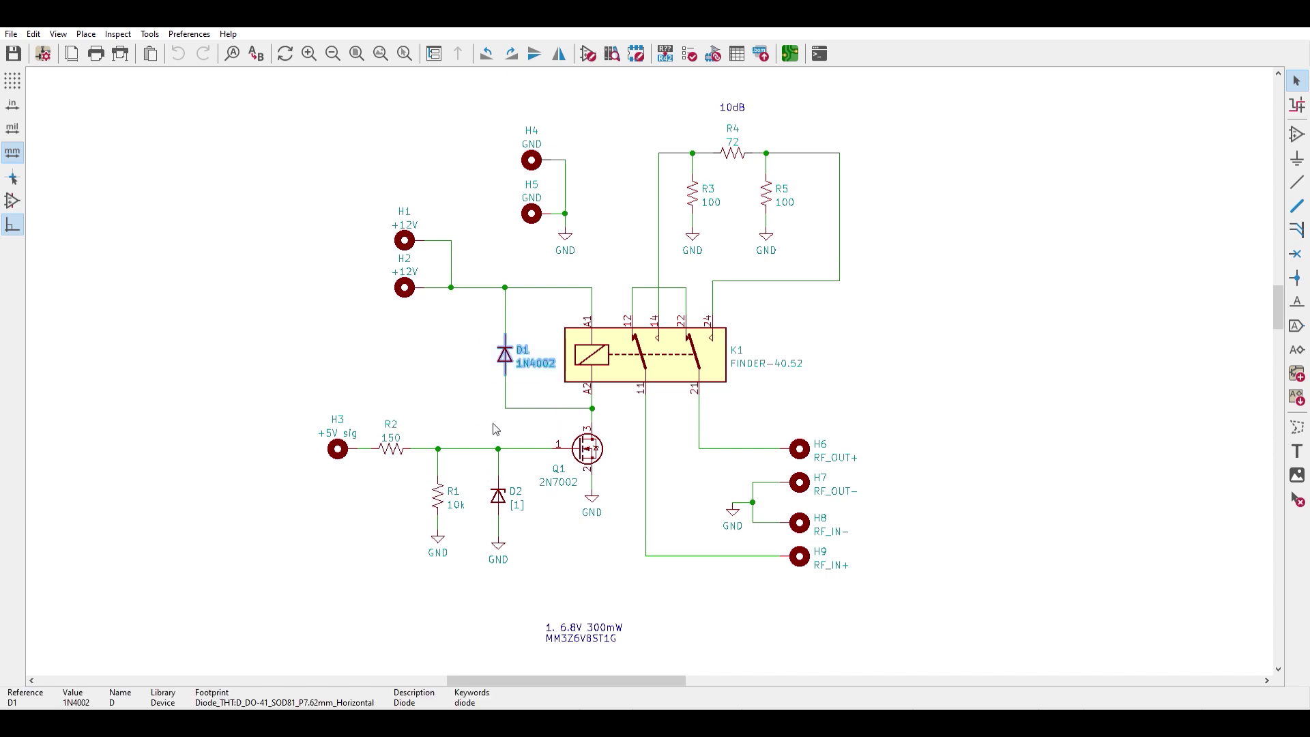
key(Escape)
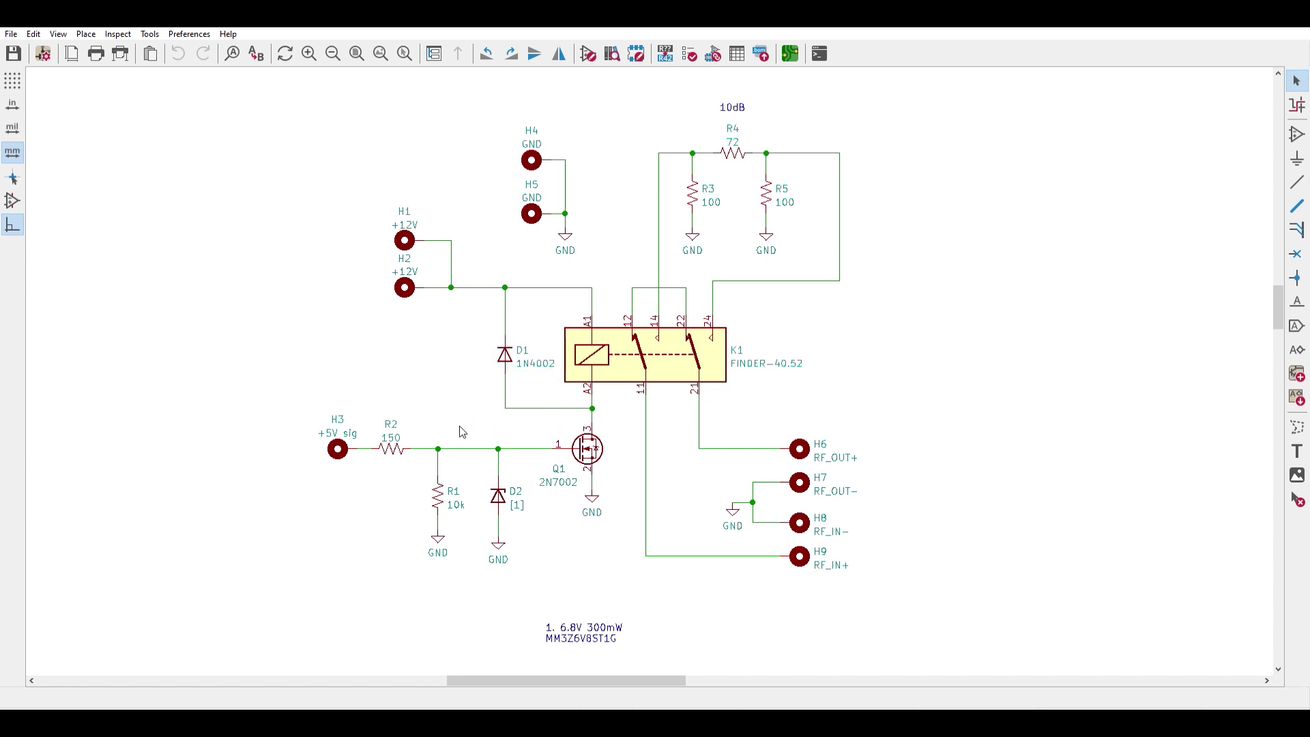
drag(292, 401, 387, 484)
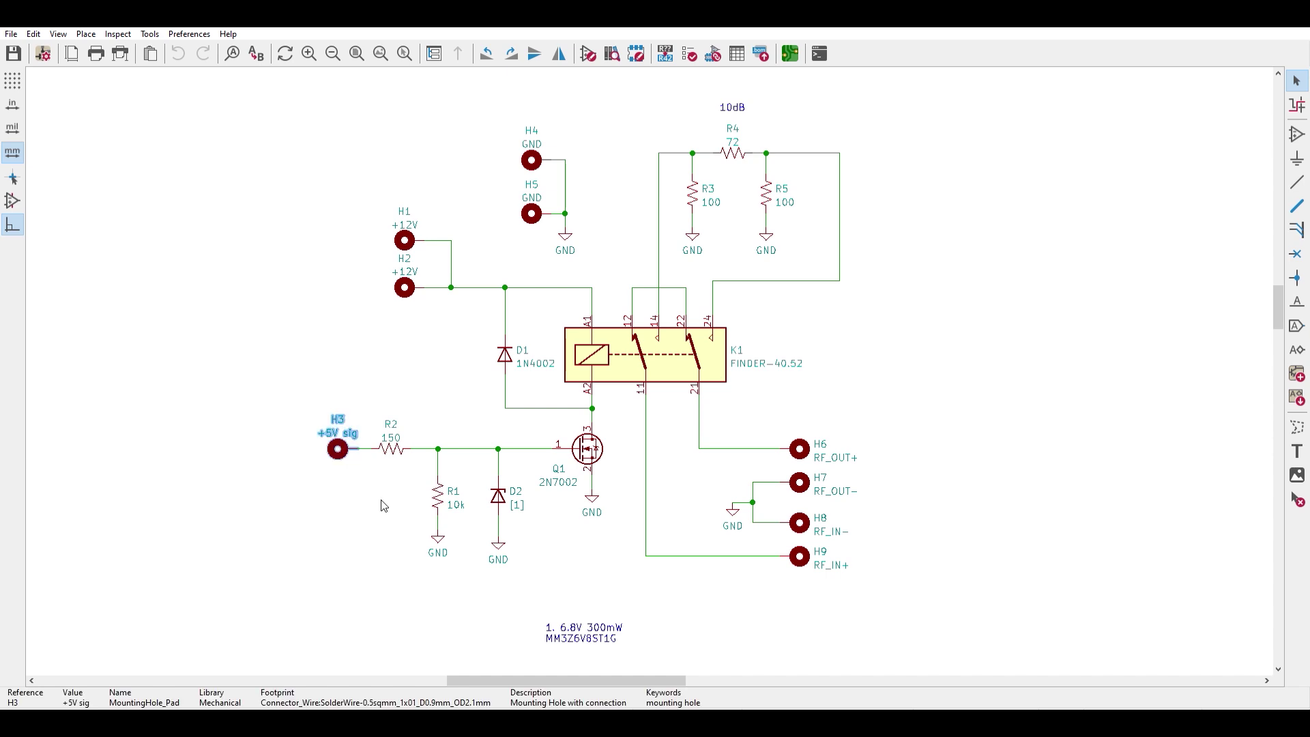
key(Escape)
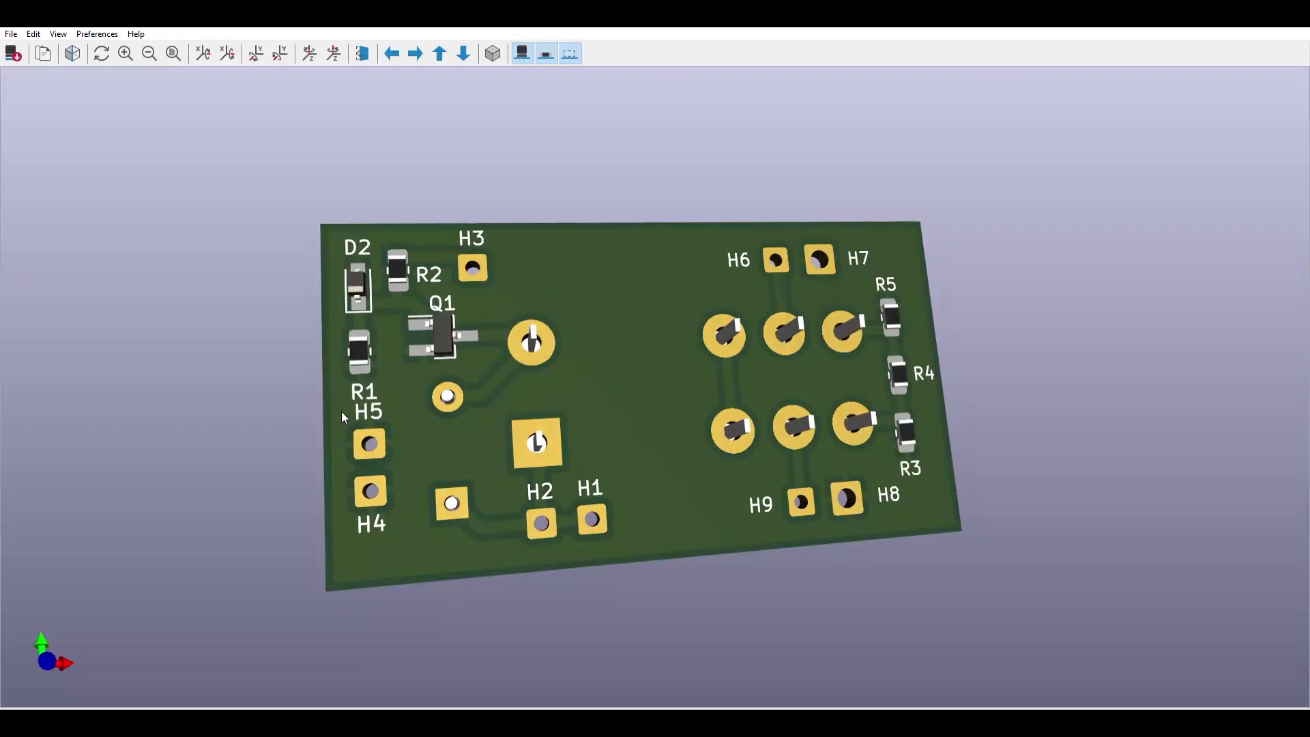
drag(341, 411, 725, 510)
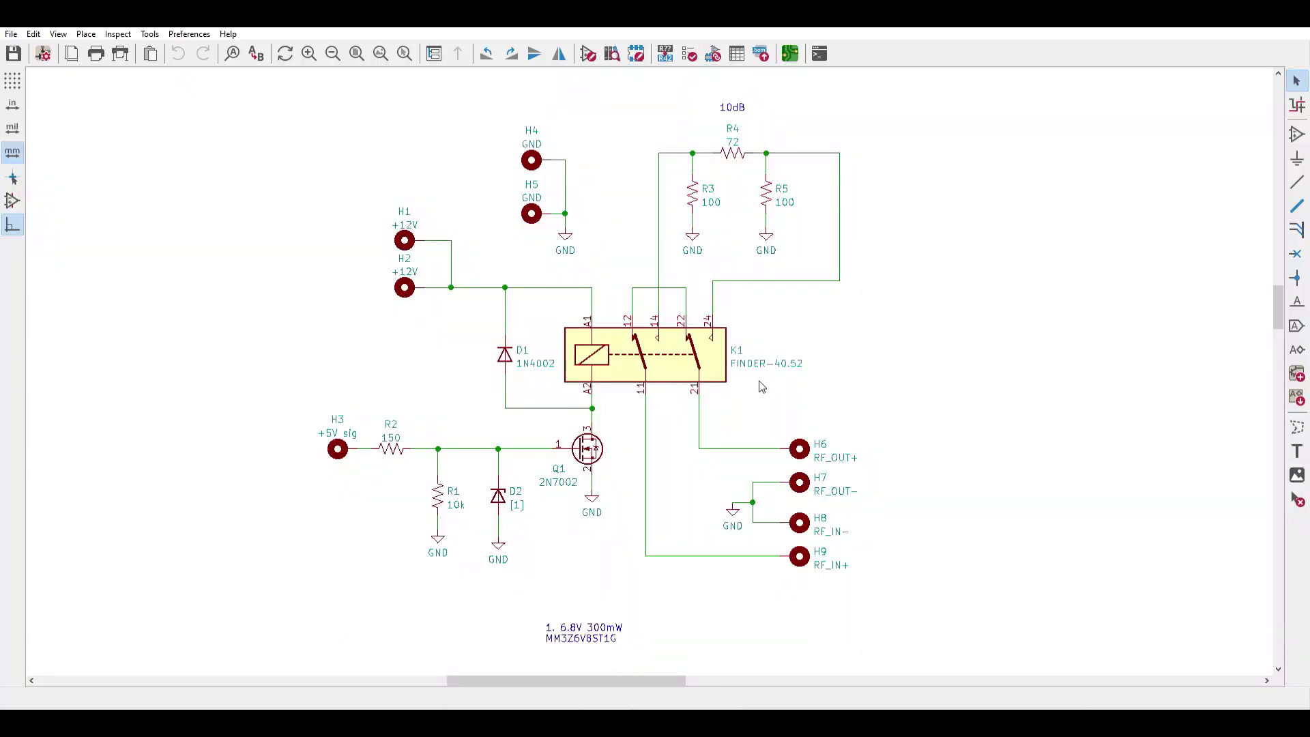
click(728, 359)
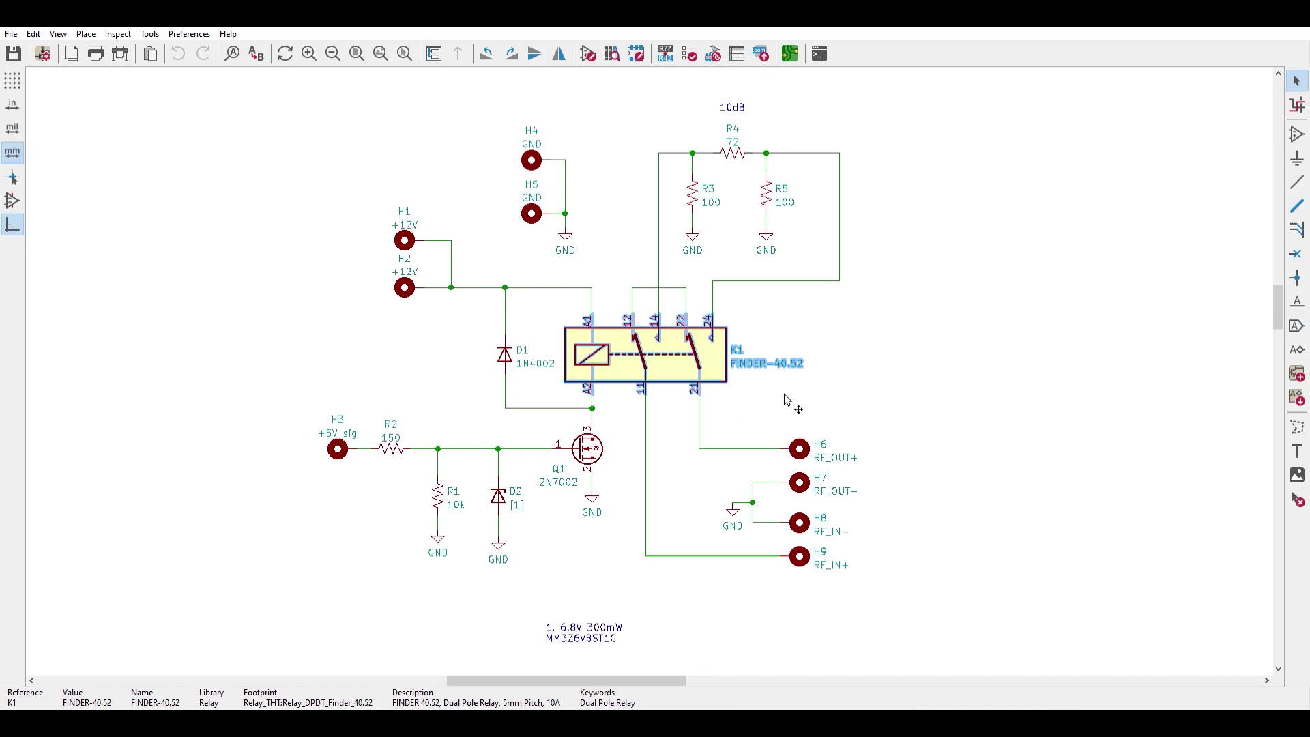
click(739, 404)
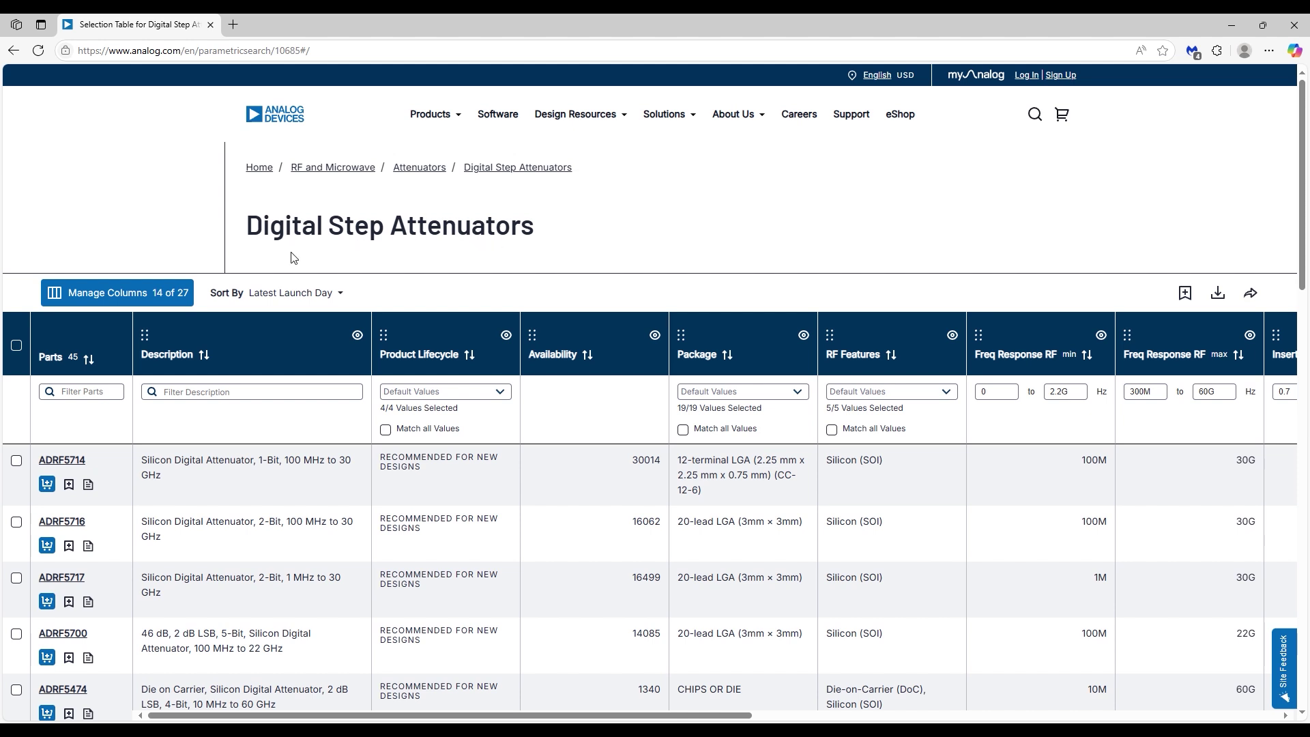
- Scroll the attenuator table down to the HMC parts, briefly selecting the ADRF5721 package text
scroll(591, 498, down, 4)
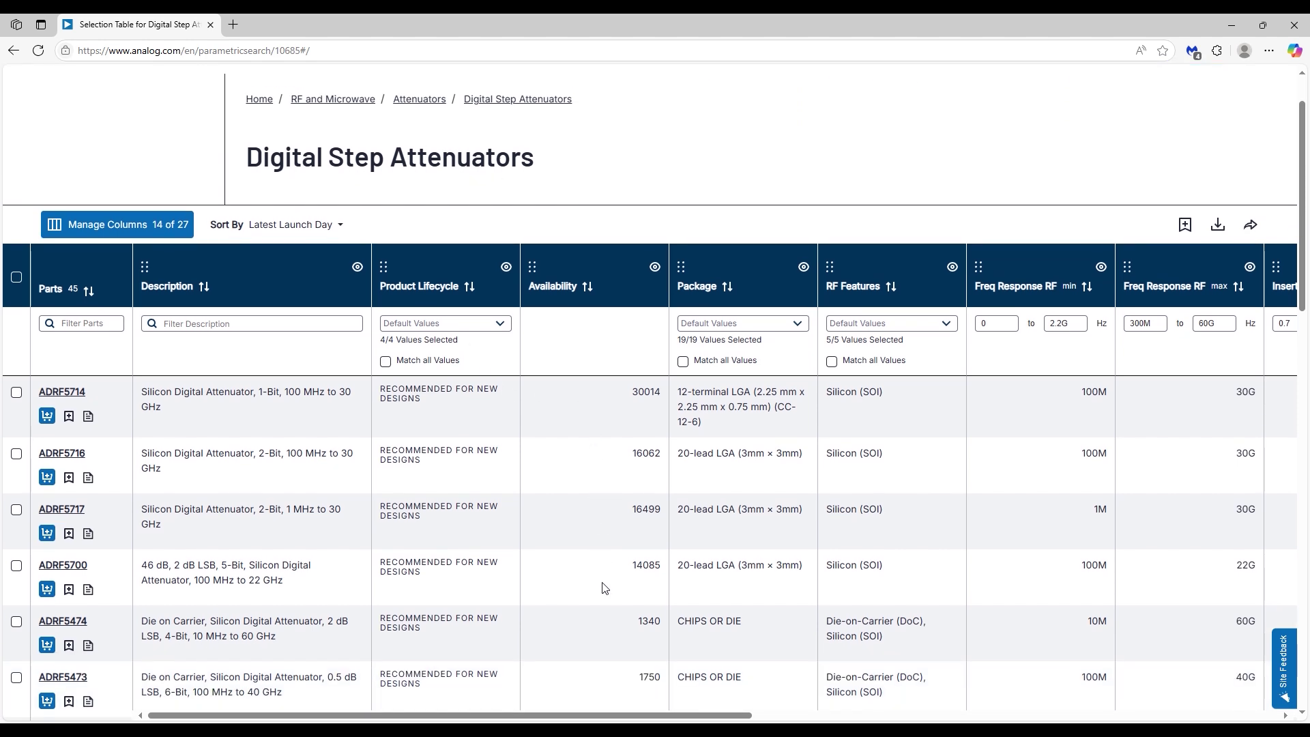
scroll(603, 588, down, 5)
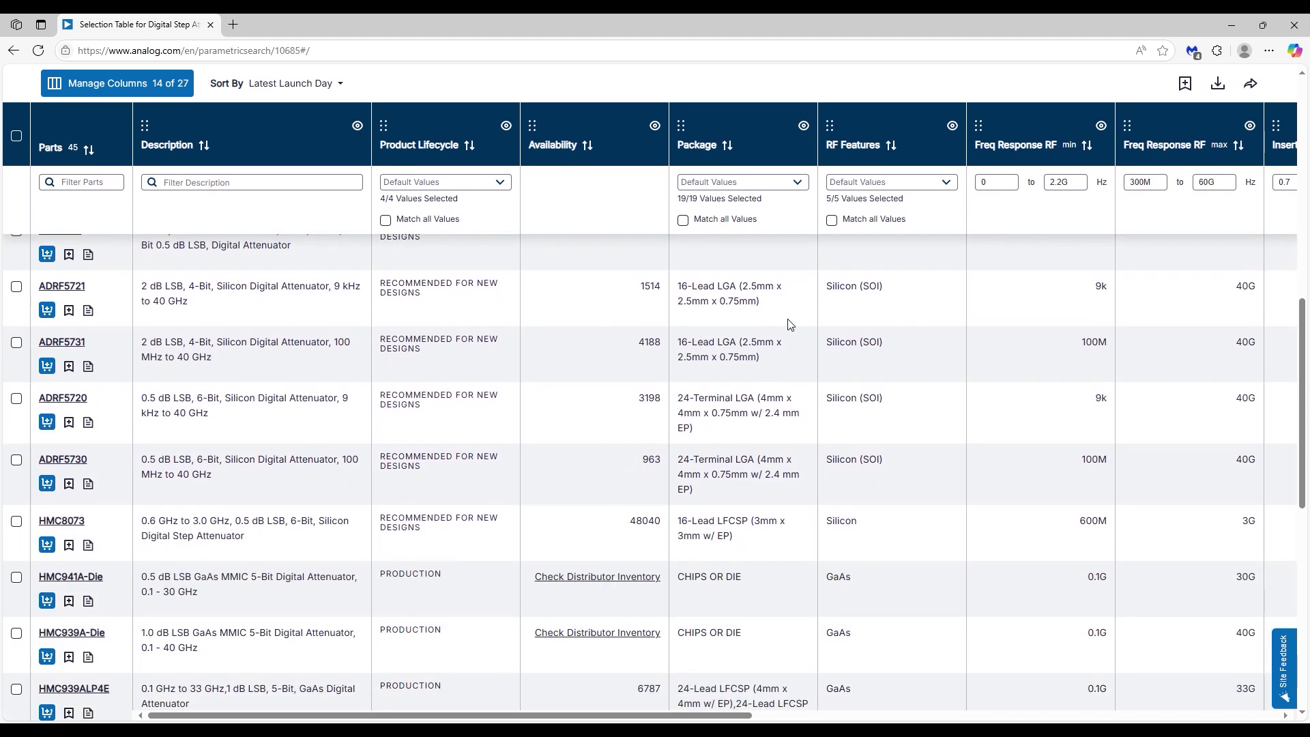
drag(765, 311, 743, 286)
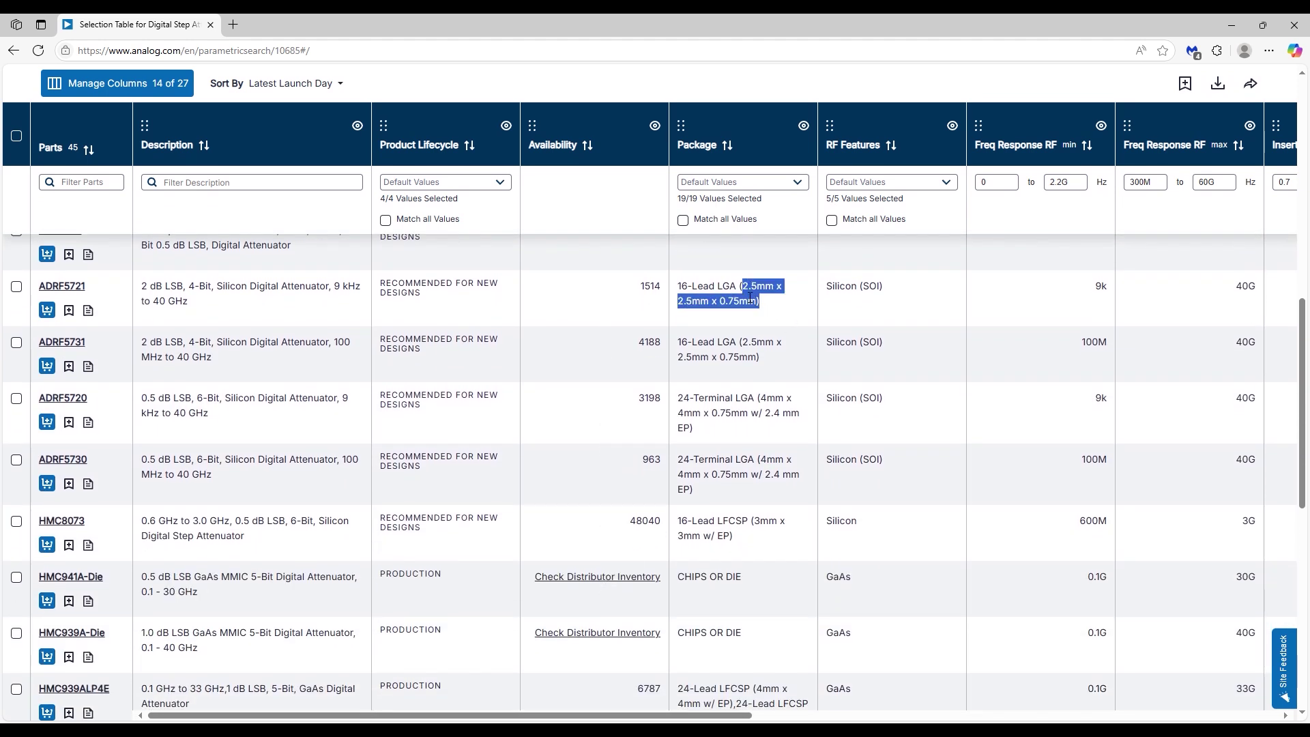
click(775, 323)
scroll(788, 495, down, 2)
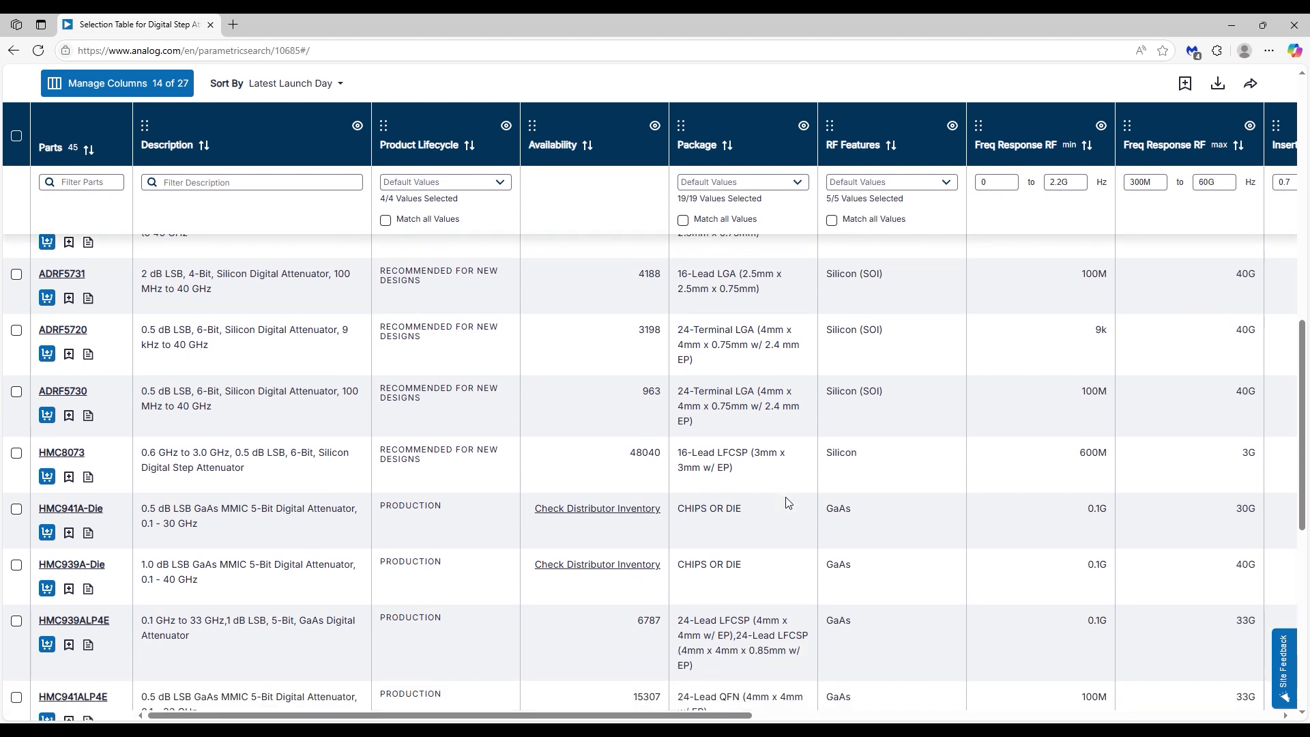
scroll(789, 503, down, 4)
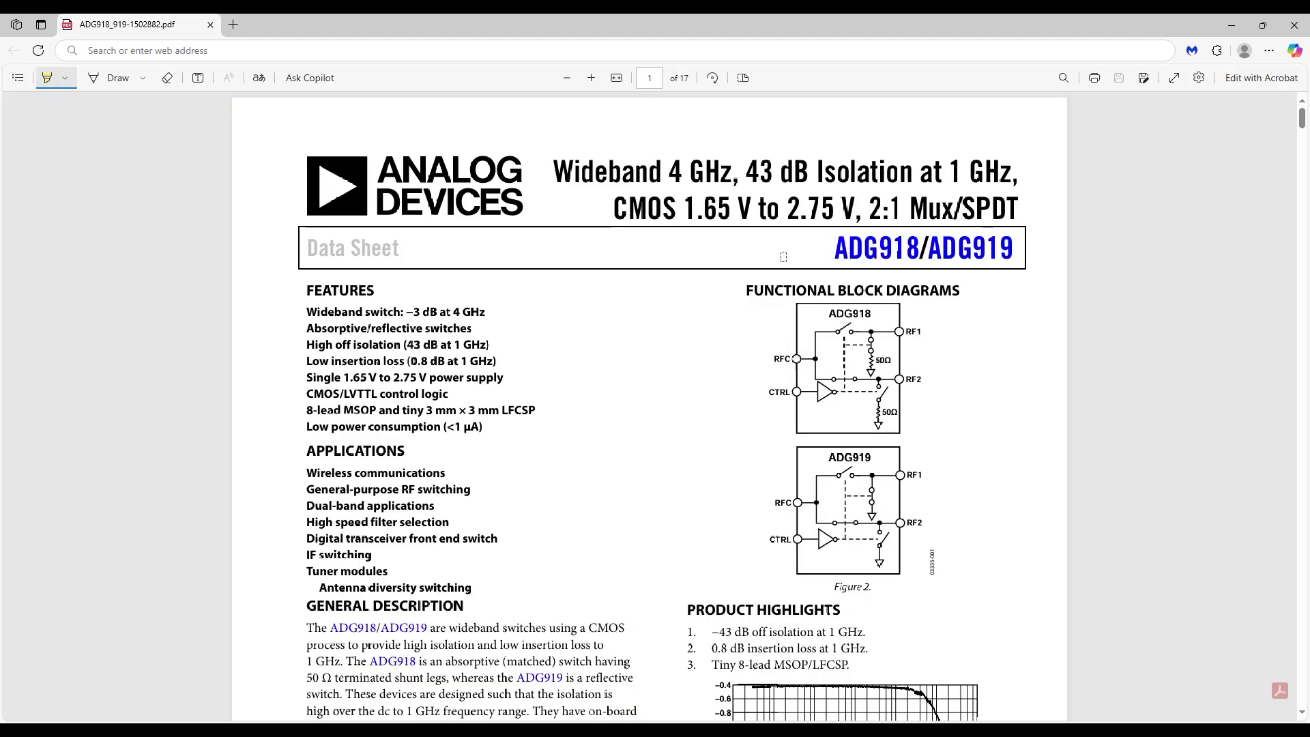
- Highlight ADG918/ADG919, the SOT-26 package line, the capacitors at pins 5 and 1, and pin 4
mouse_move(783, 257)
mouse_down()
mouse_move(955, 246)
mouse_move(933, 262)
mouse_move(795, 262)
mouse_move(1020, 275)
mouse_up()
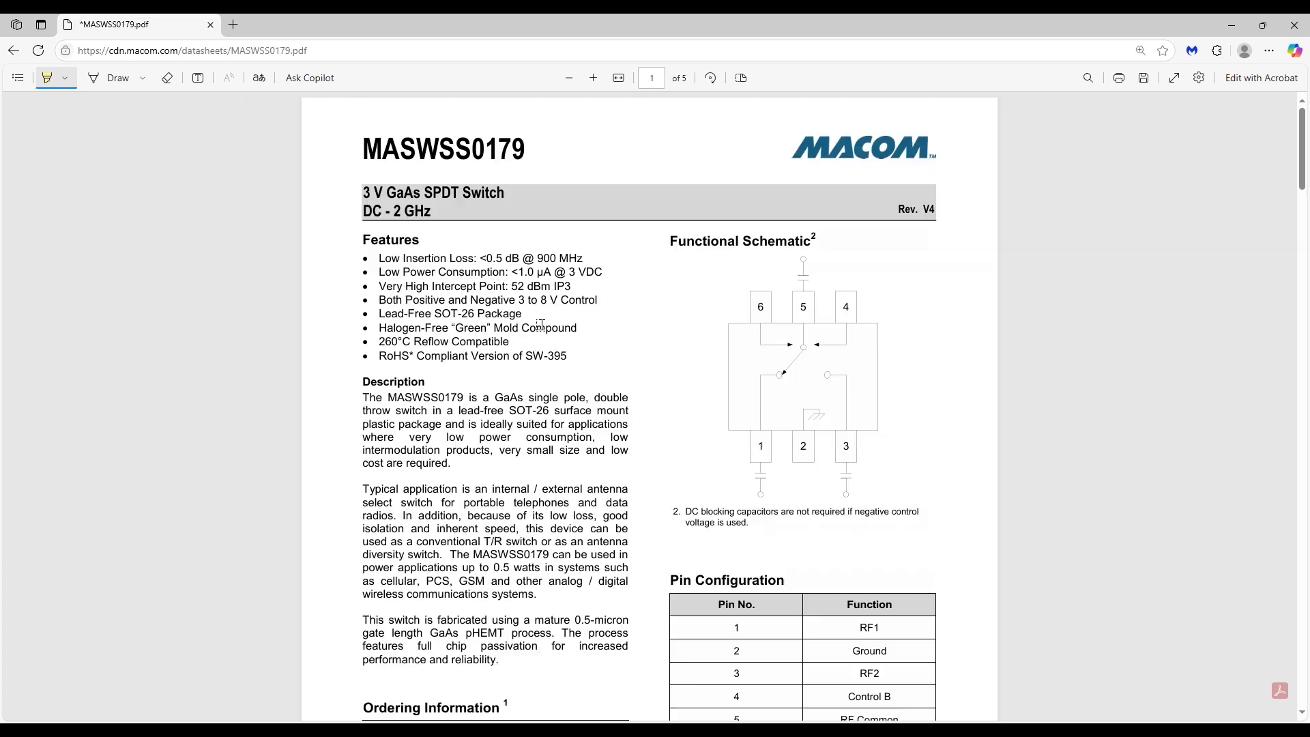
drag(542, 321, 378, 321)
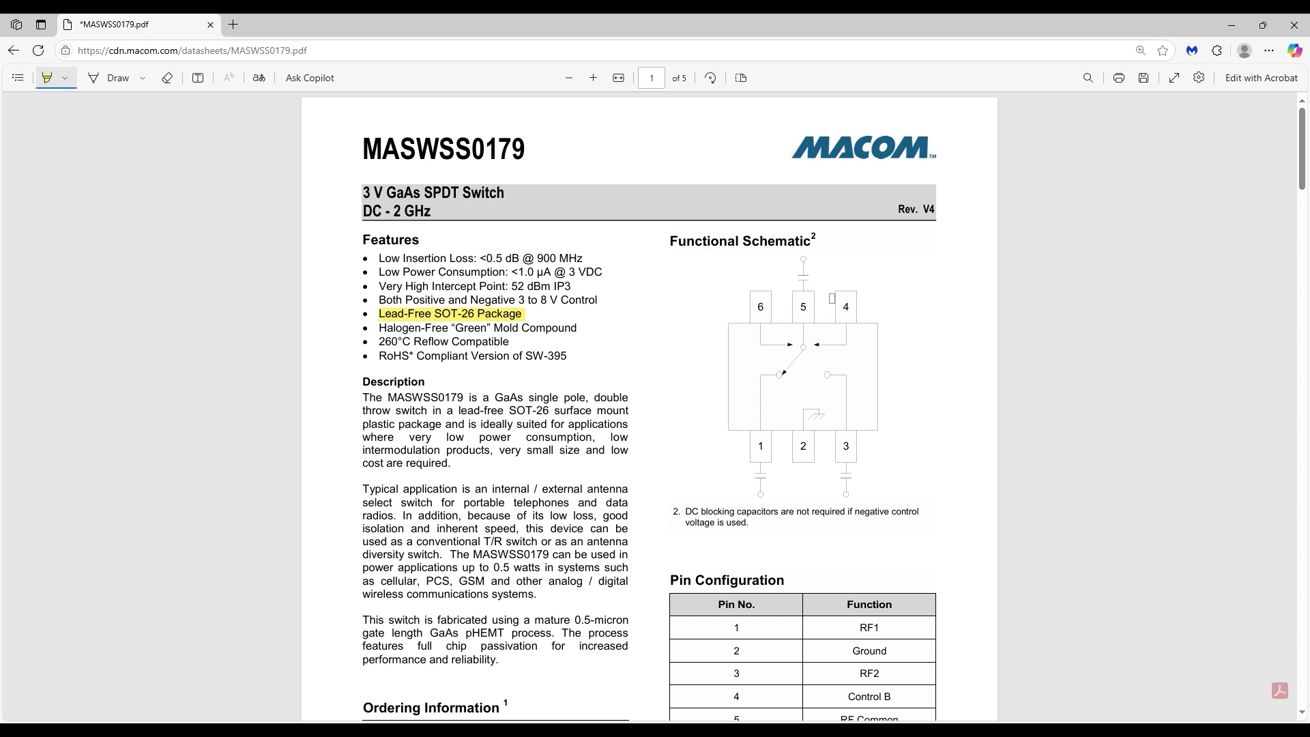
drag(828, 278, 790, 286)
mouse_move(776, 492)
mouse_down()
mouse_move(729, 486)
mouse_move(823, 476)
mouse_up()
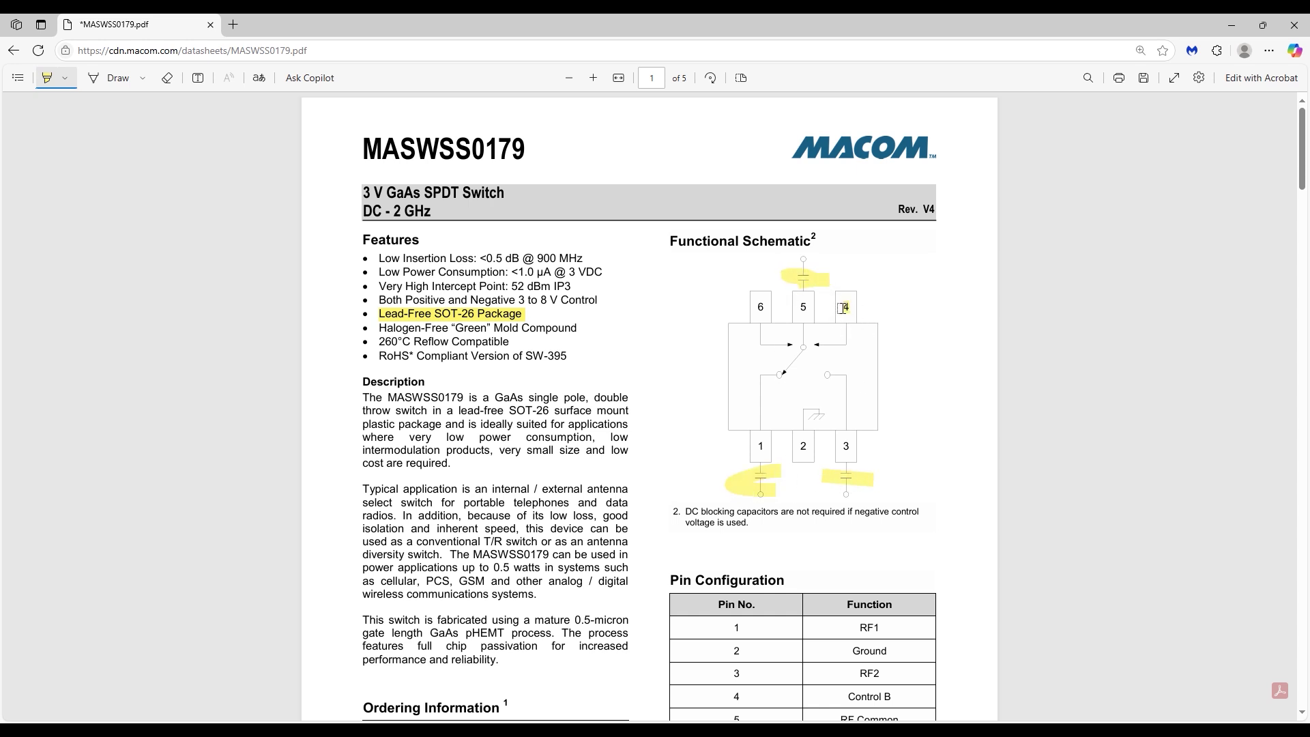
drag(745, 305, 773, 314)
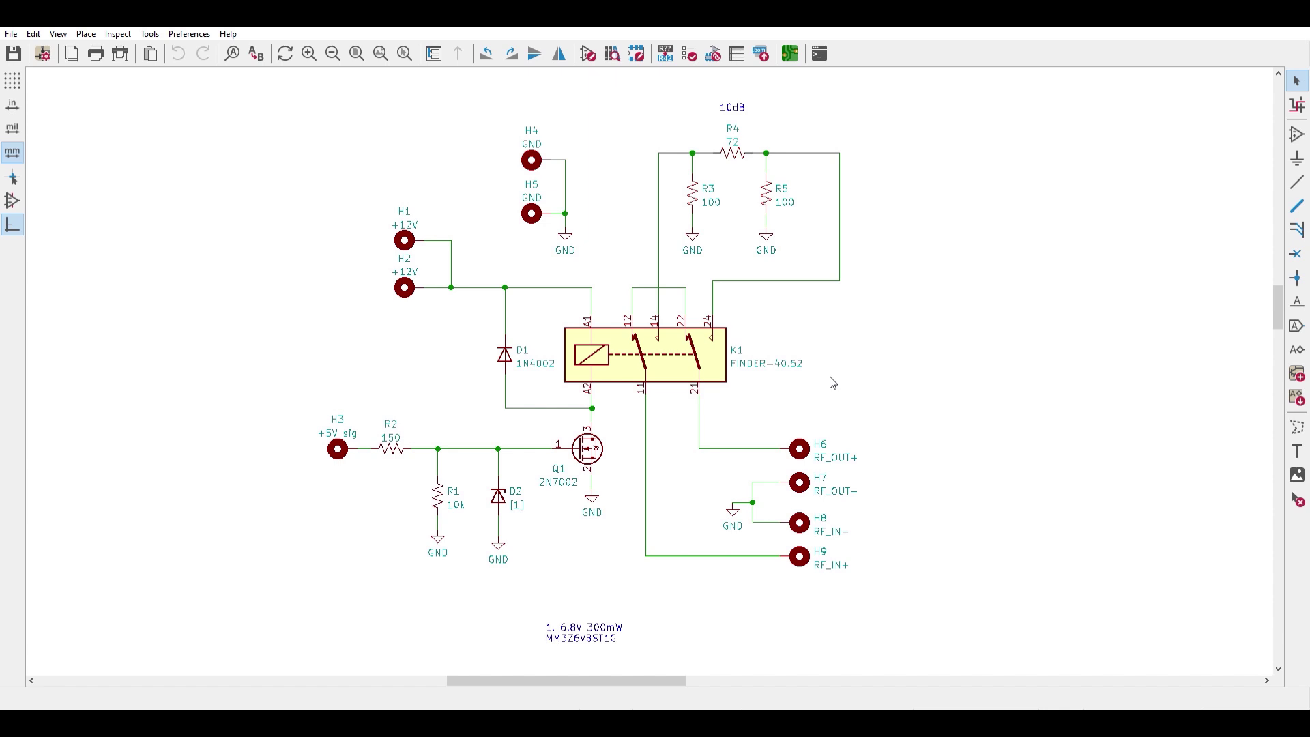